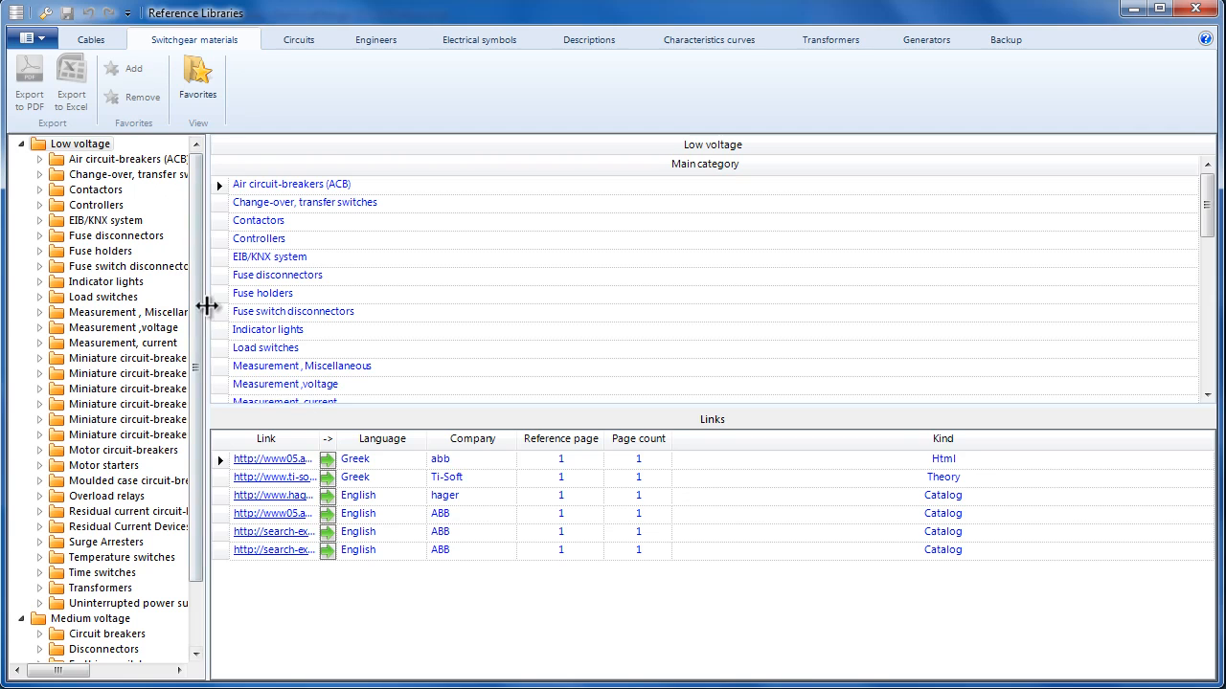
- Expand Miniature circuit-breakers curve B, inspect the MCBB101-10kA breaker's grids, and close the library
drag(206, 311, 358, 332)
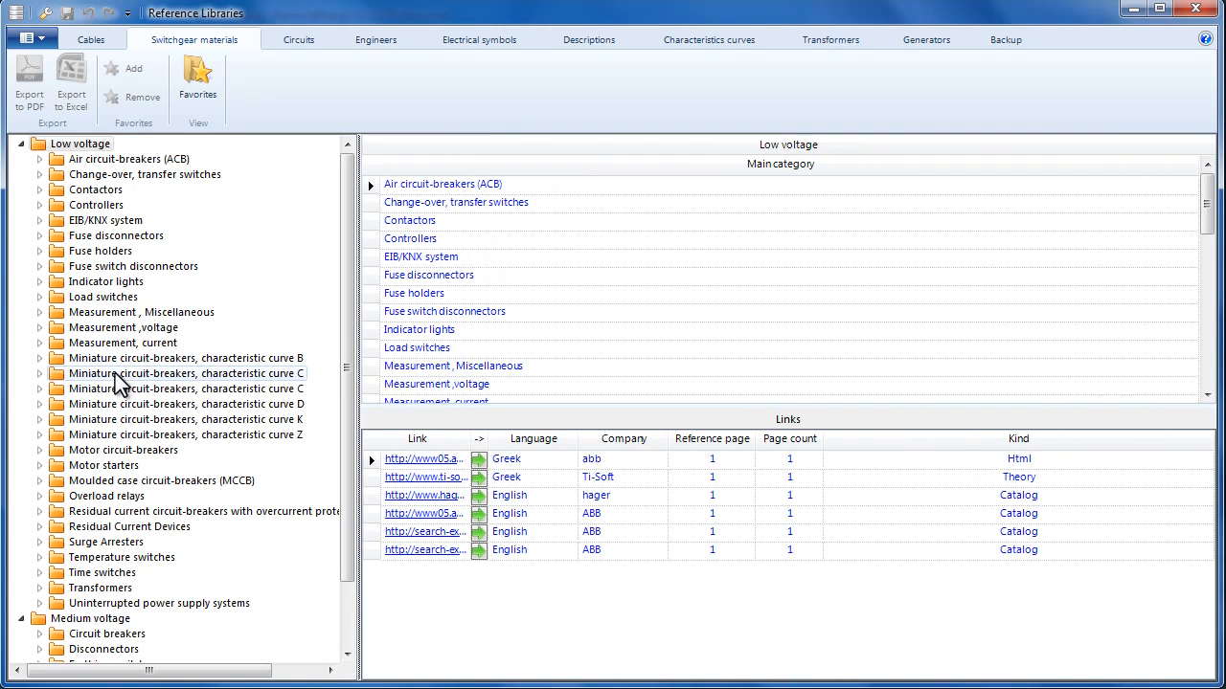
double_click(56, 358)
double_click(59, 377)
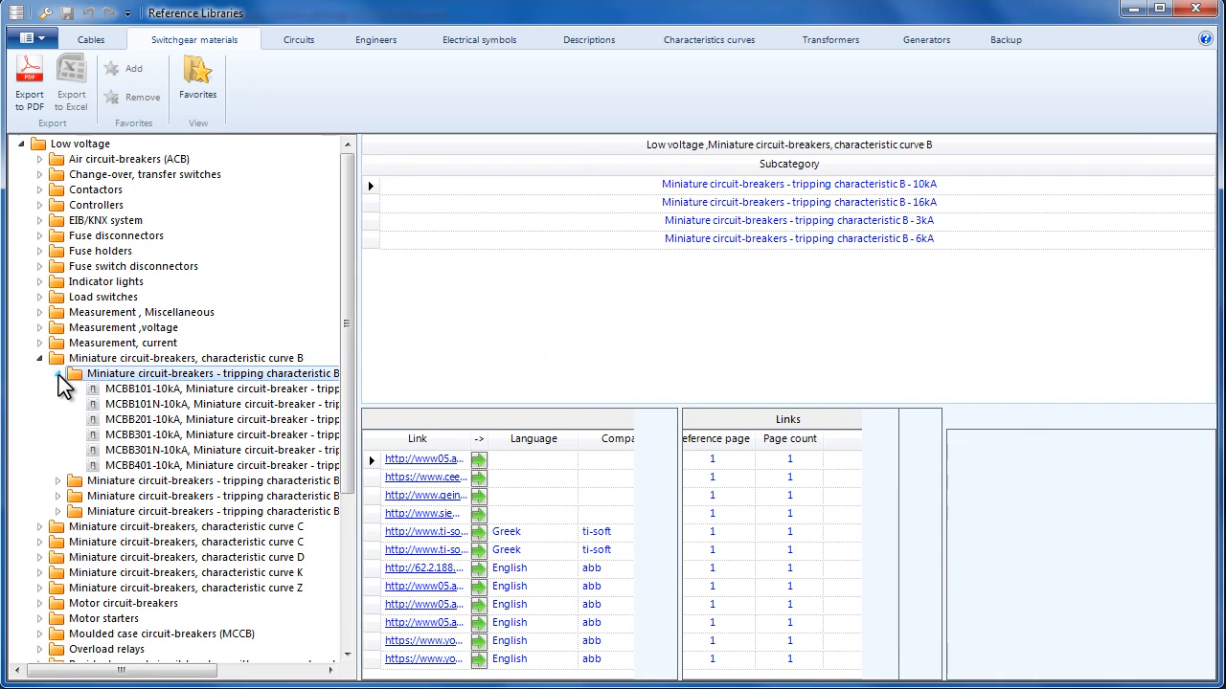
click(120, 393)
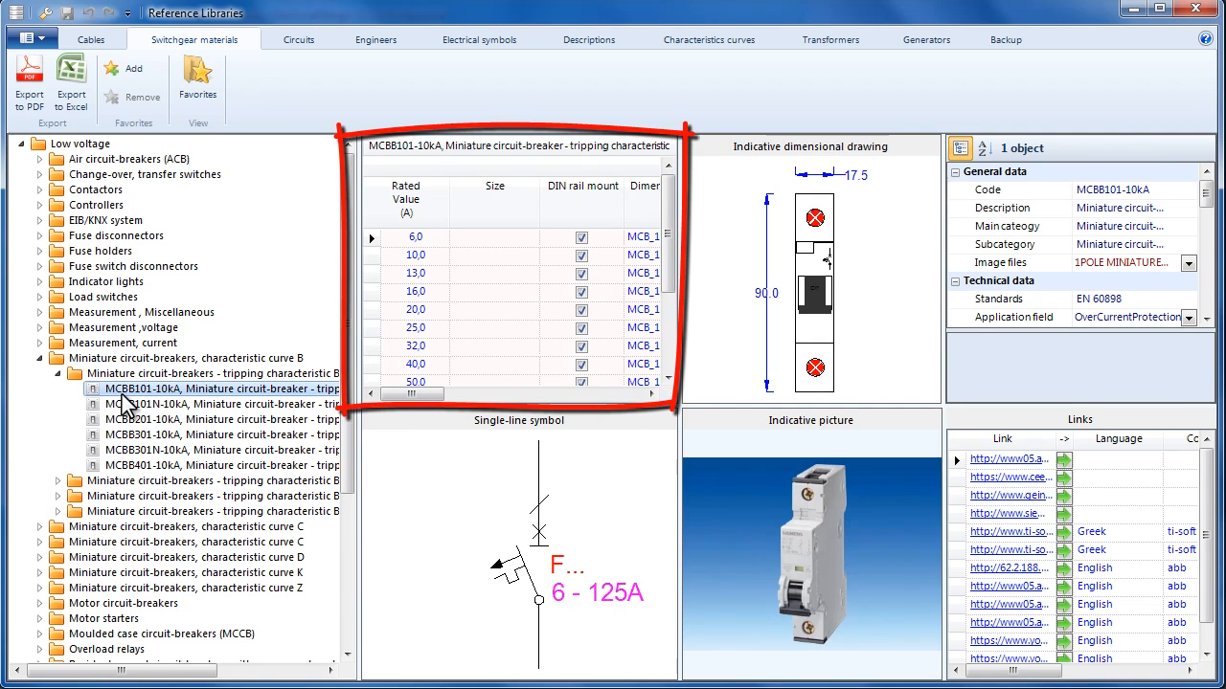
mouse_move(424, 395)
mouse_down()
mouse_move(617, 410)
mouse_move(414, 410)
mouse_up()
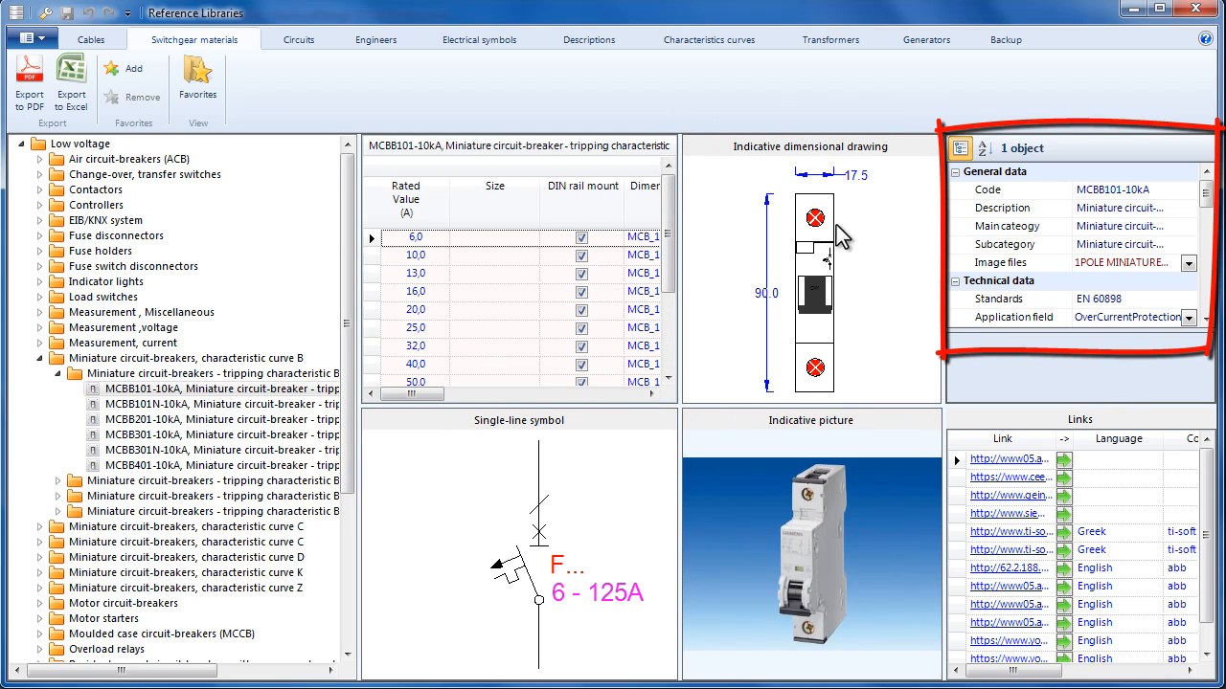
mouse_move(1207, 196)
mouse_down()
mouse_move(1201, 268)
mouse_move(1201, 175)
mouse_up()
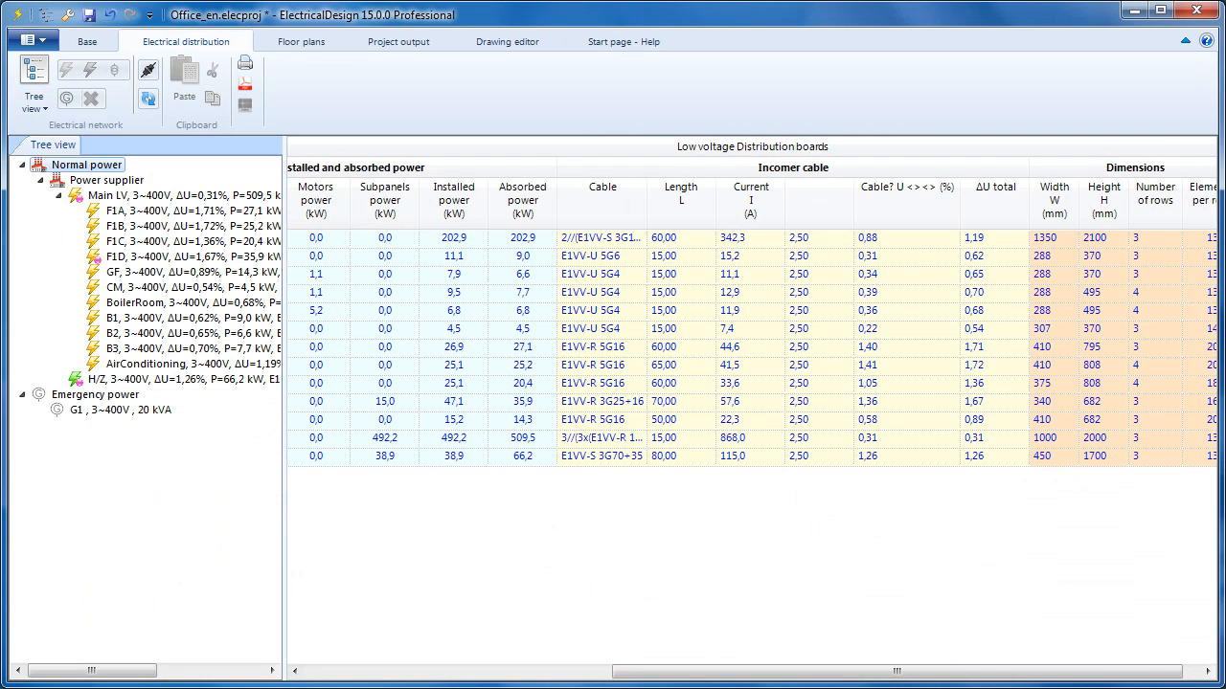
- Show the CM board's dimension drawing: flush cabinet, 1×3×14 elements, 307 × 370 mm
click(246, 290)
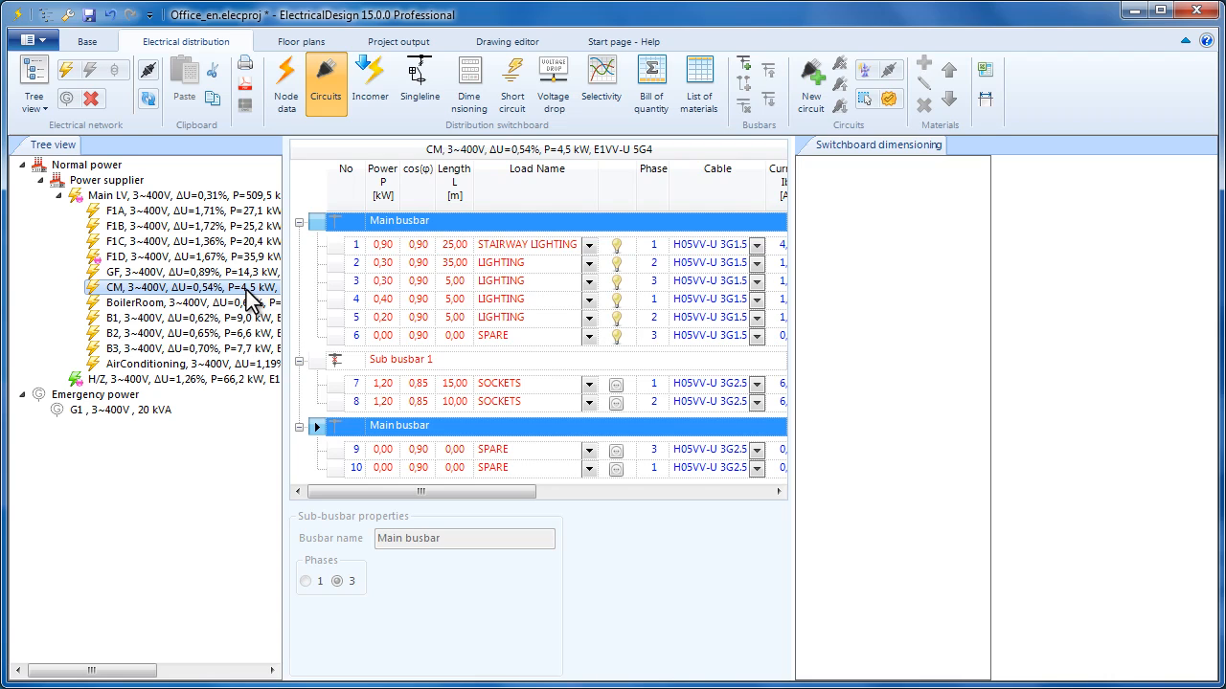
click(467, 101)
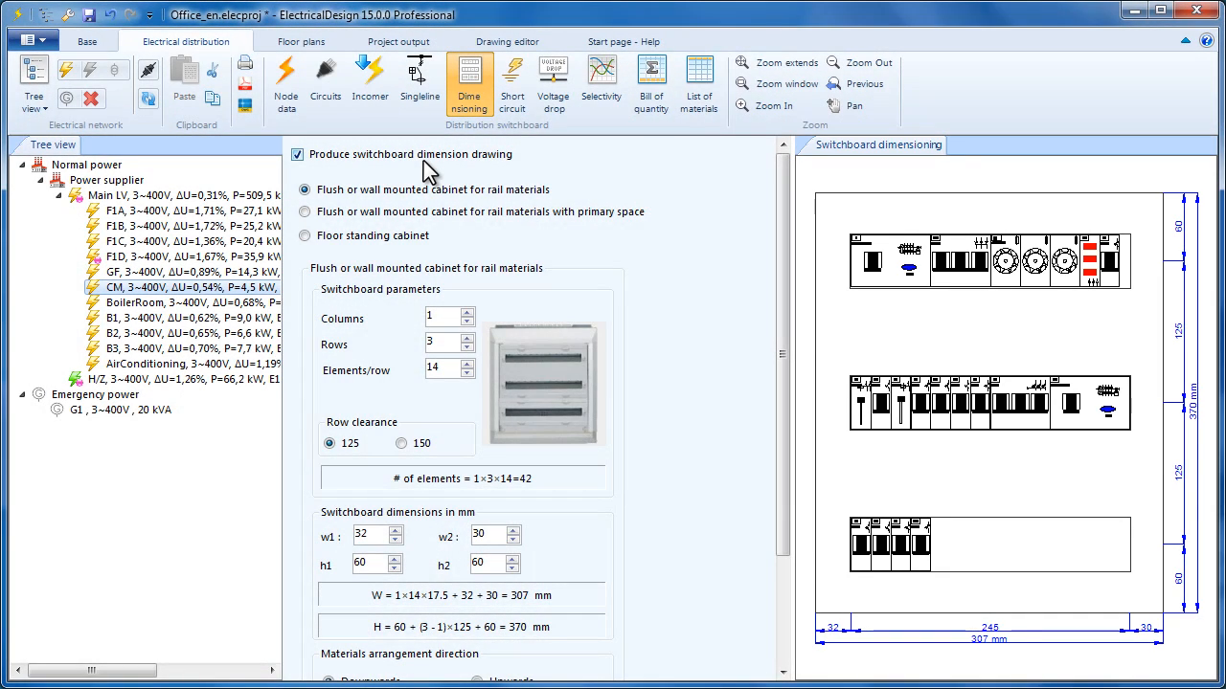
- Try other column and row counts, leaving the cabinet at 1 column × 3 rows
click(466, 315)
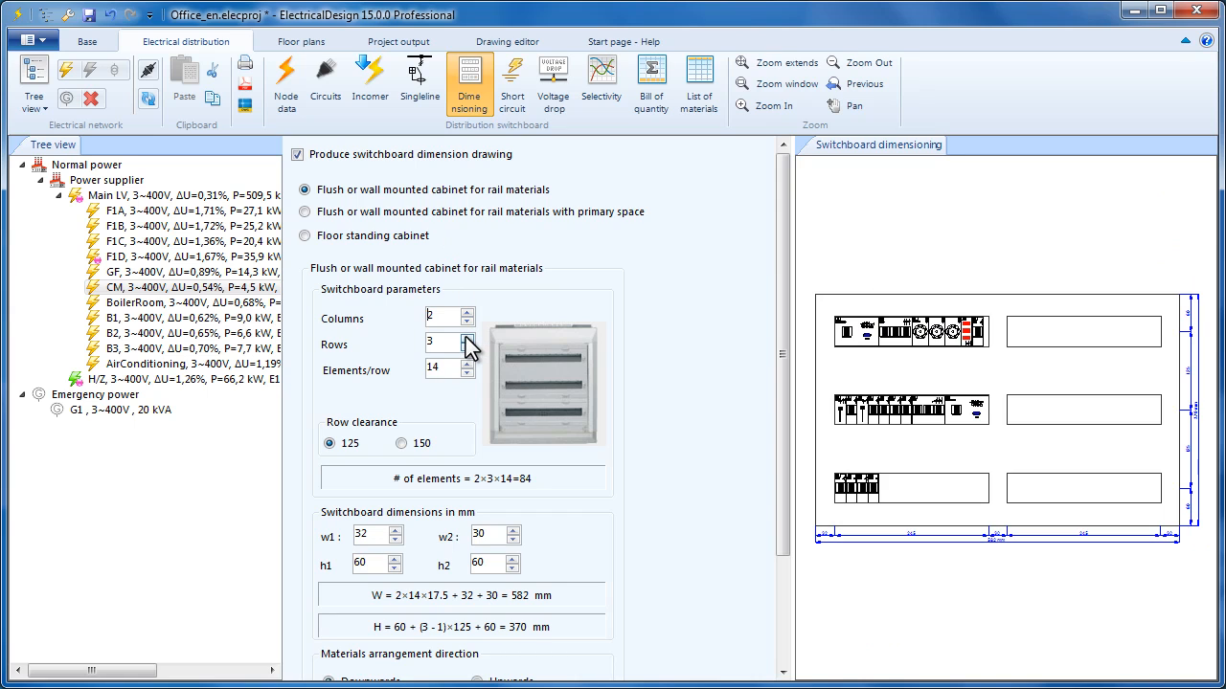
click(467, 338)
click(465, 338)
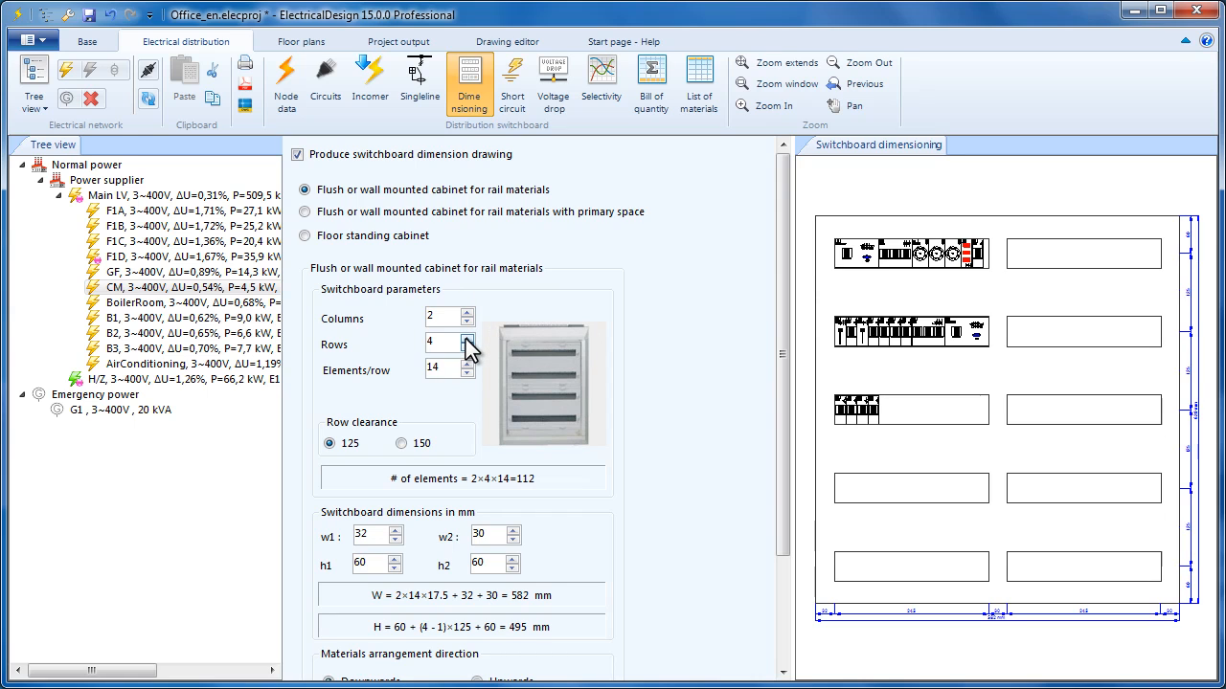
click(464, 348)
click(465, 347)
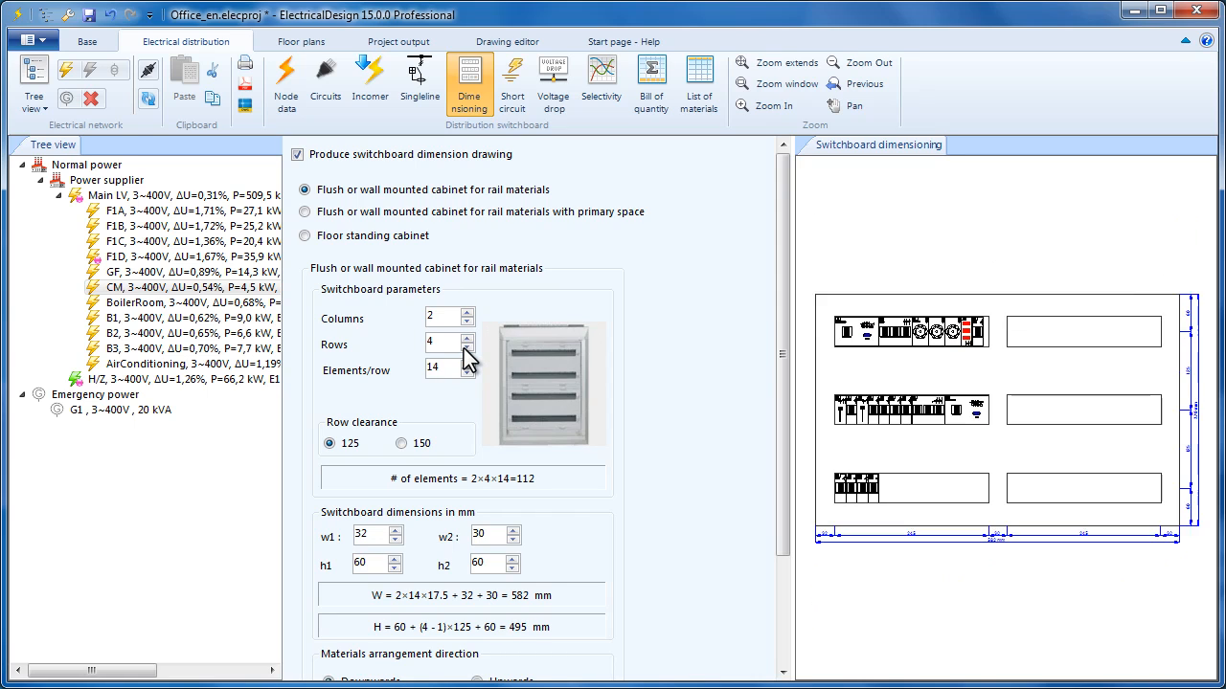
click(467, 323)
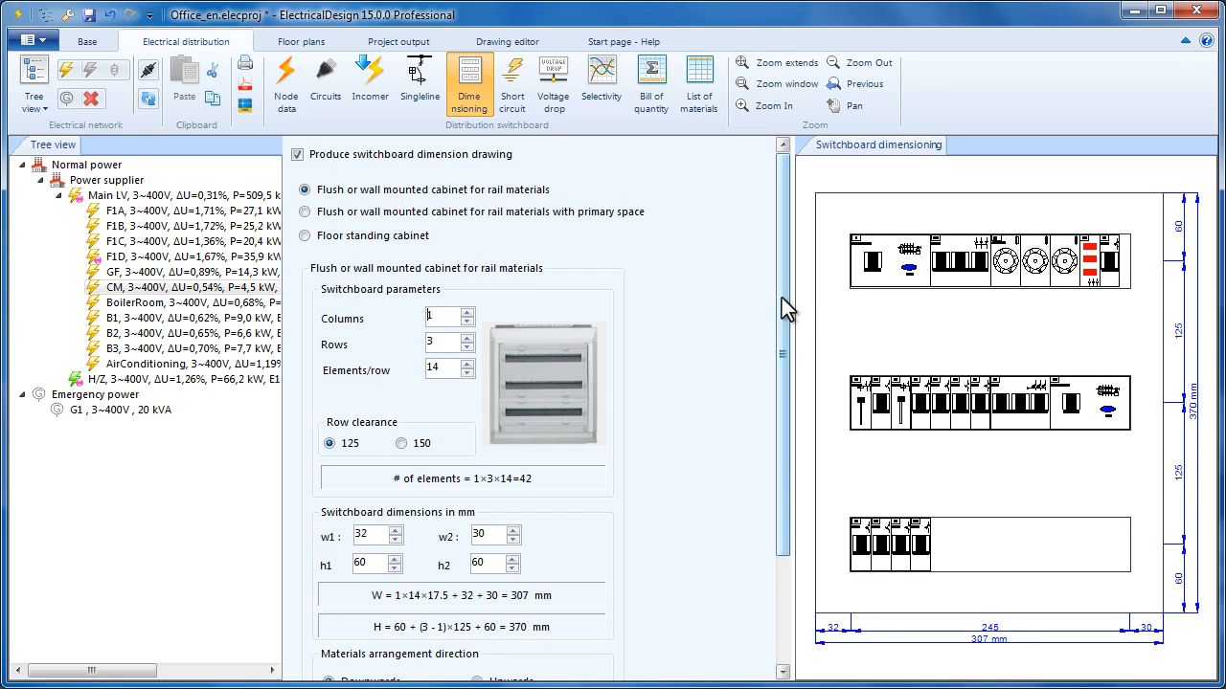
- Keep the top-down material arrangement and set 12 elements per row
drag(785, 306, 789, 341)
click(499, 647)
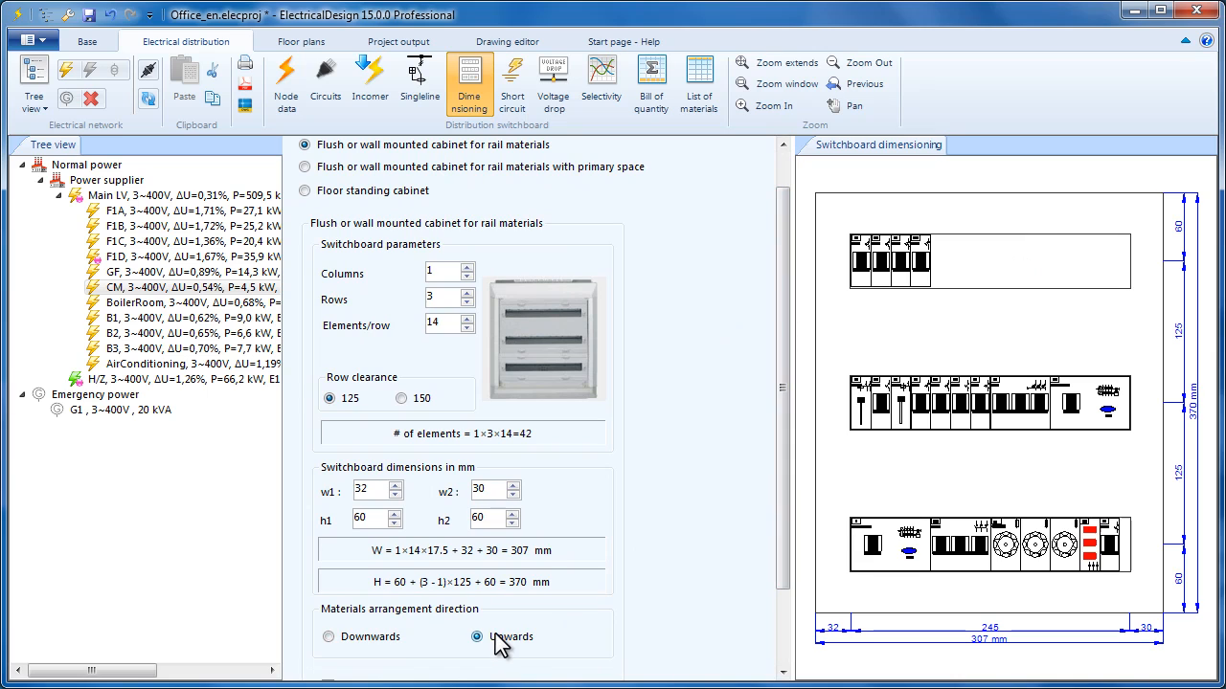
click(374, 638)
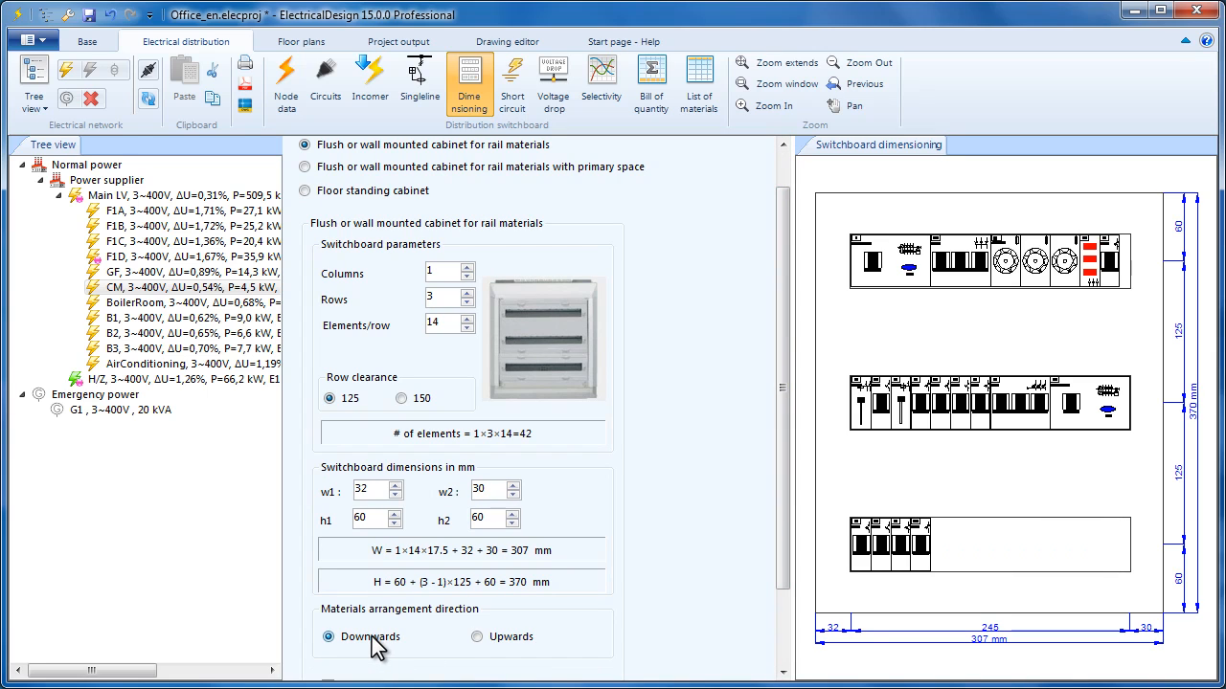
click(466, 326)
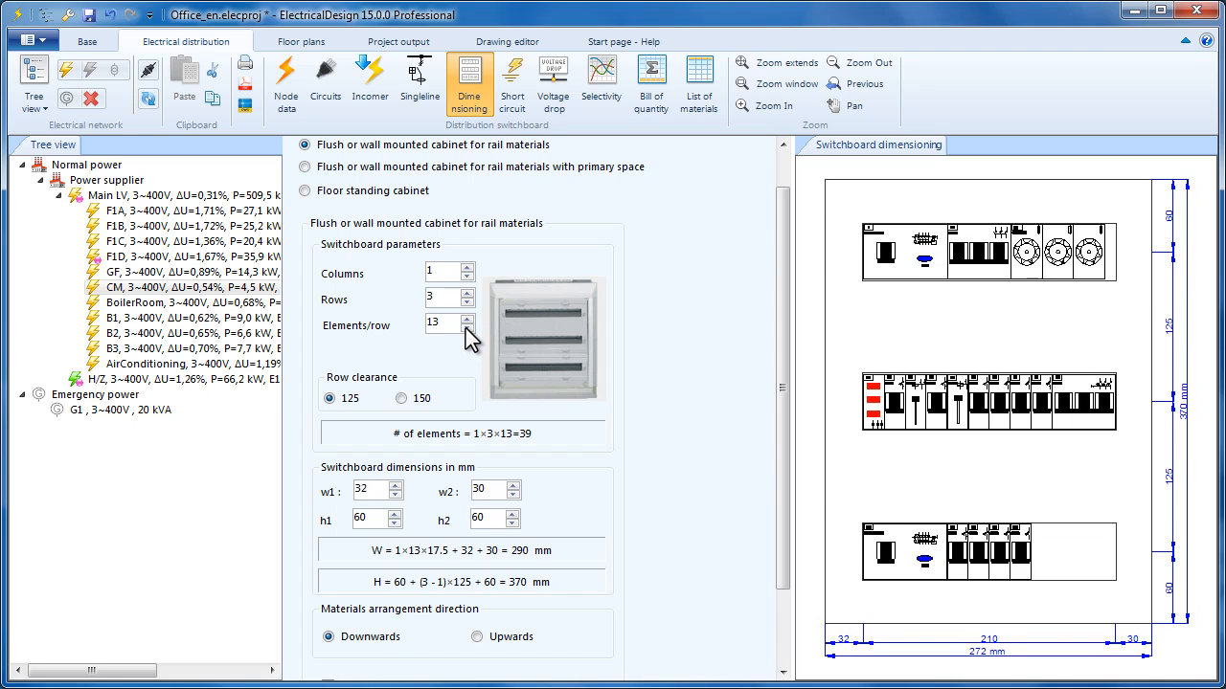
click(466, 327)
click(466, 320)
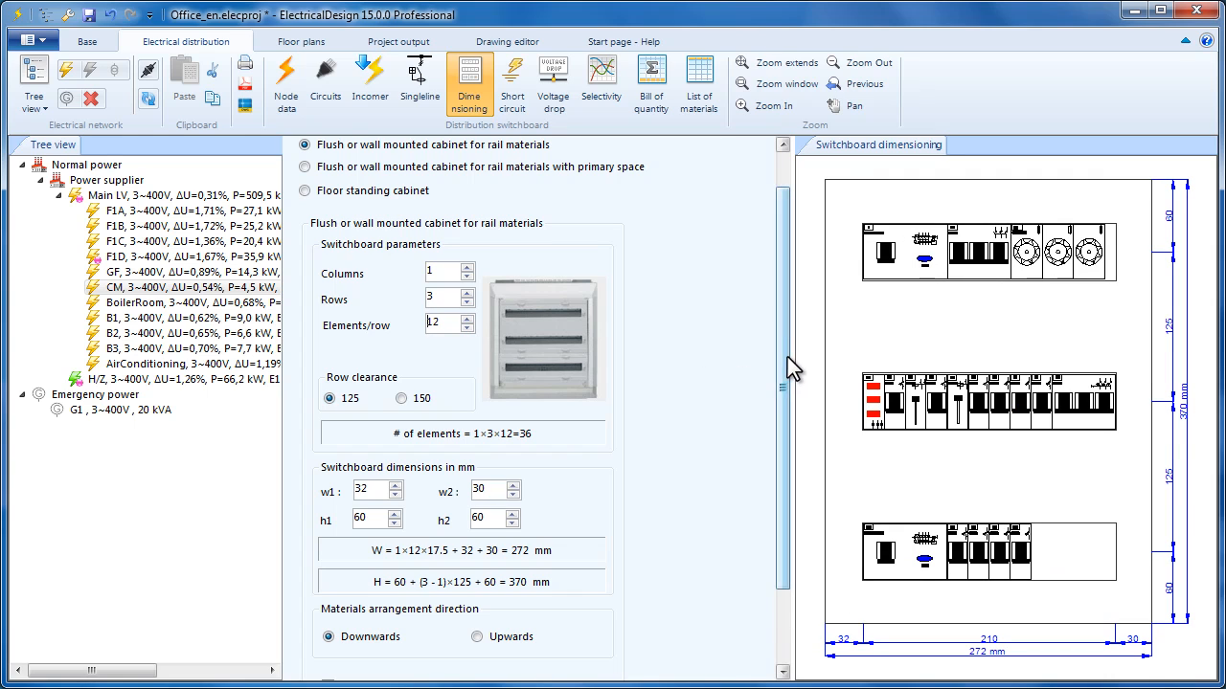
- Add terminal blocks above and below each row and a circuit legend table
drag(787, 357, 784, 431)
click(366, 586)
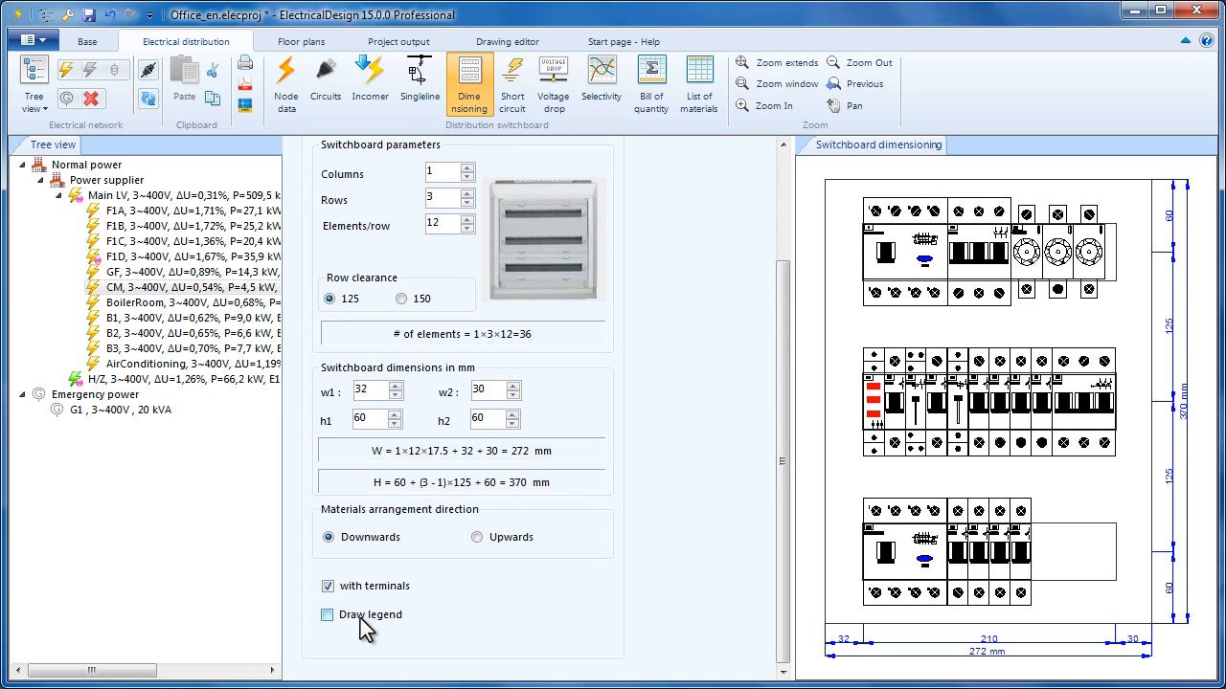
click(362, 617)
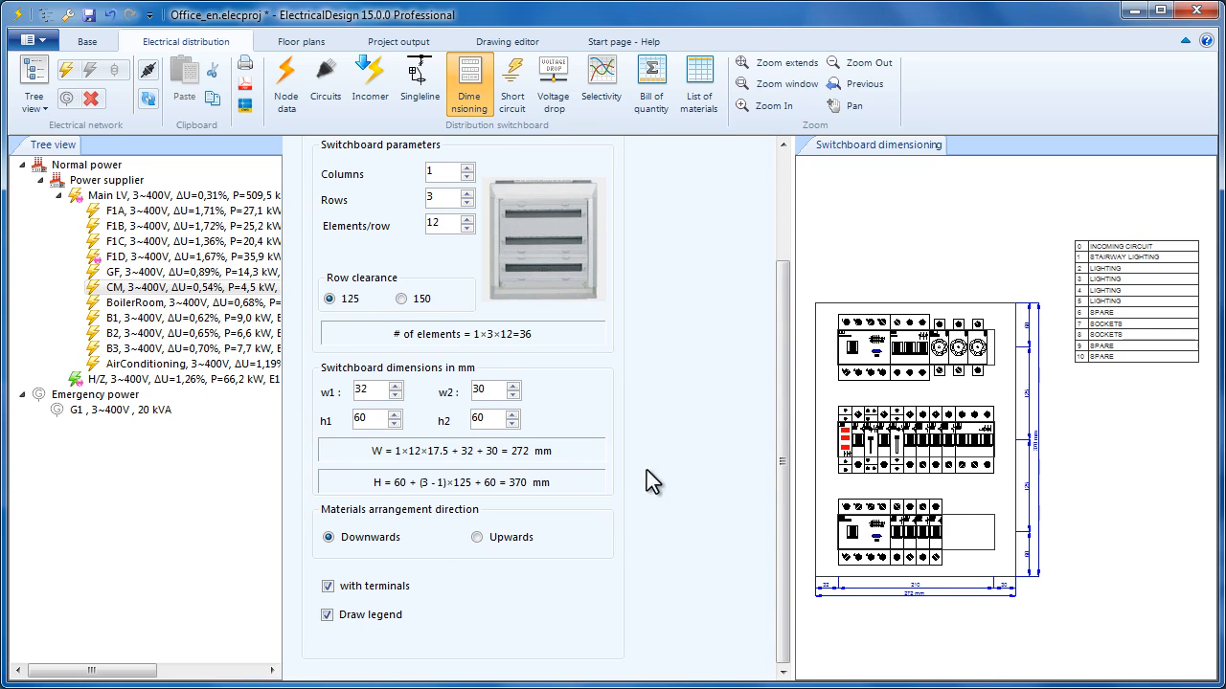
- Test a 150 row clearance, restore it to 125, and go to the incomer page
drag(784, 407, 791, 363)
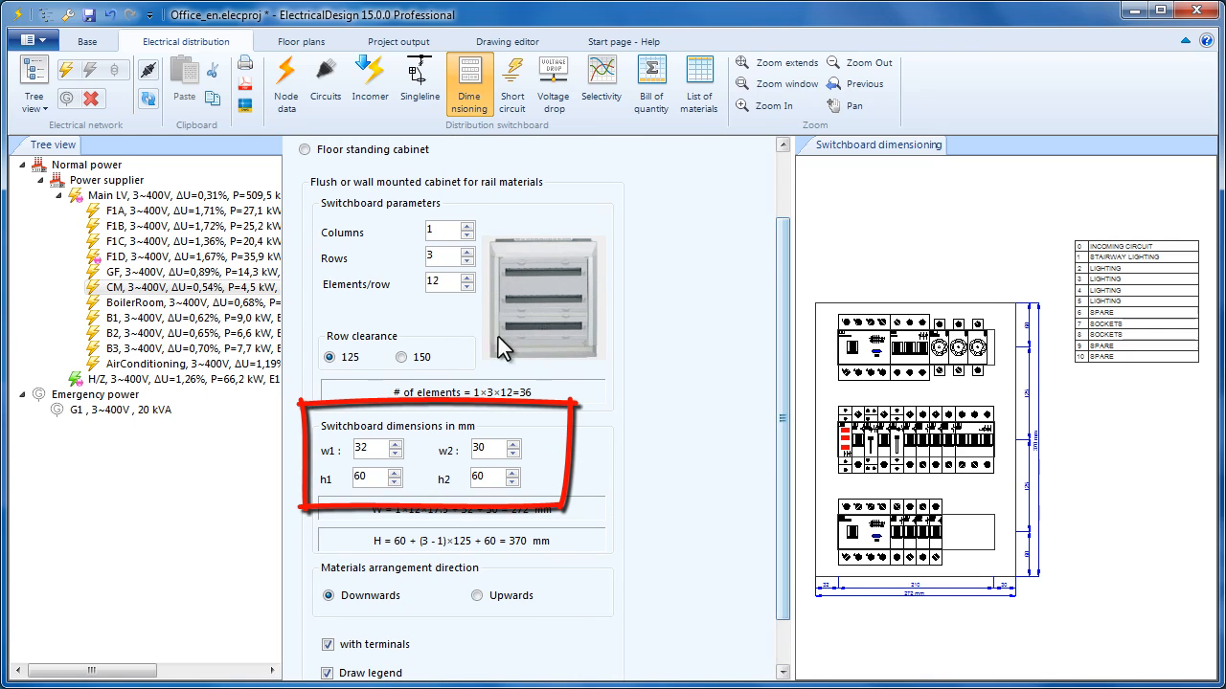
click(418, 360)
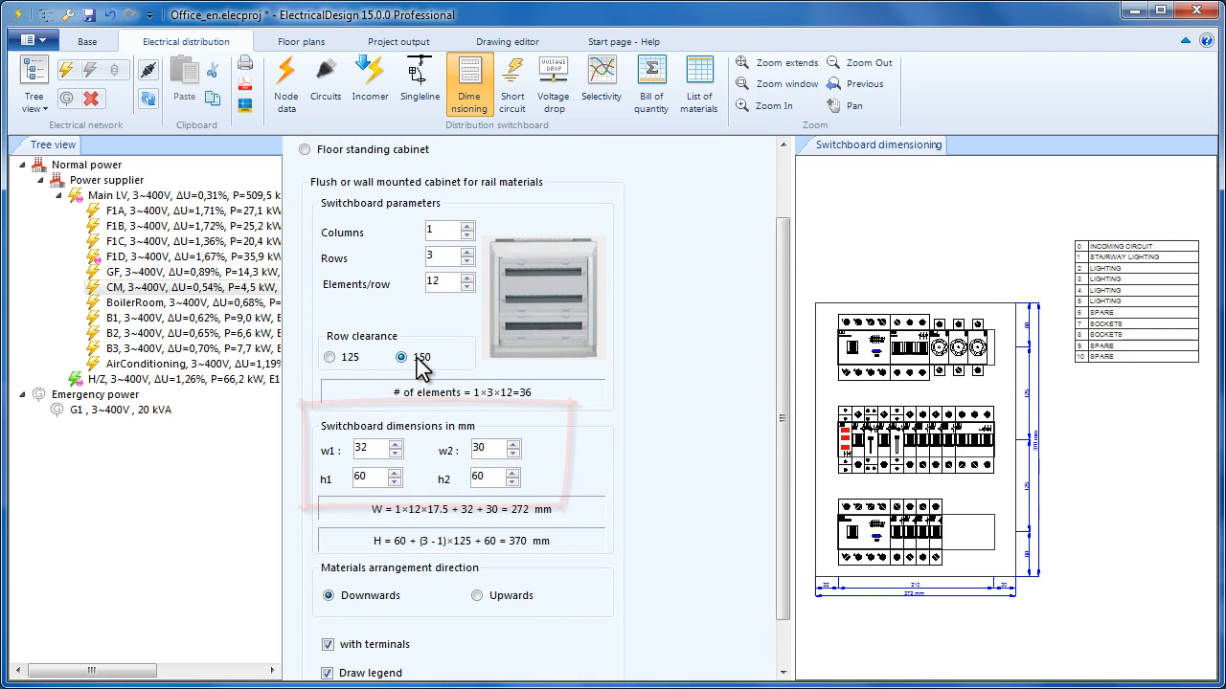
click(330, 358)
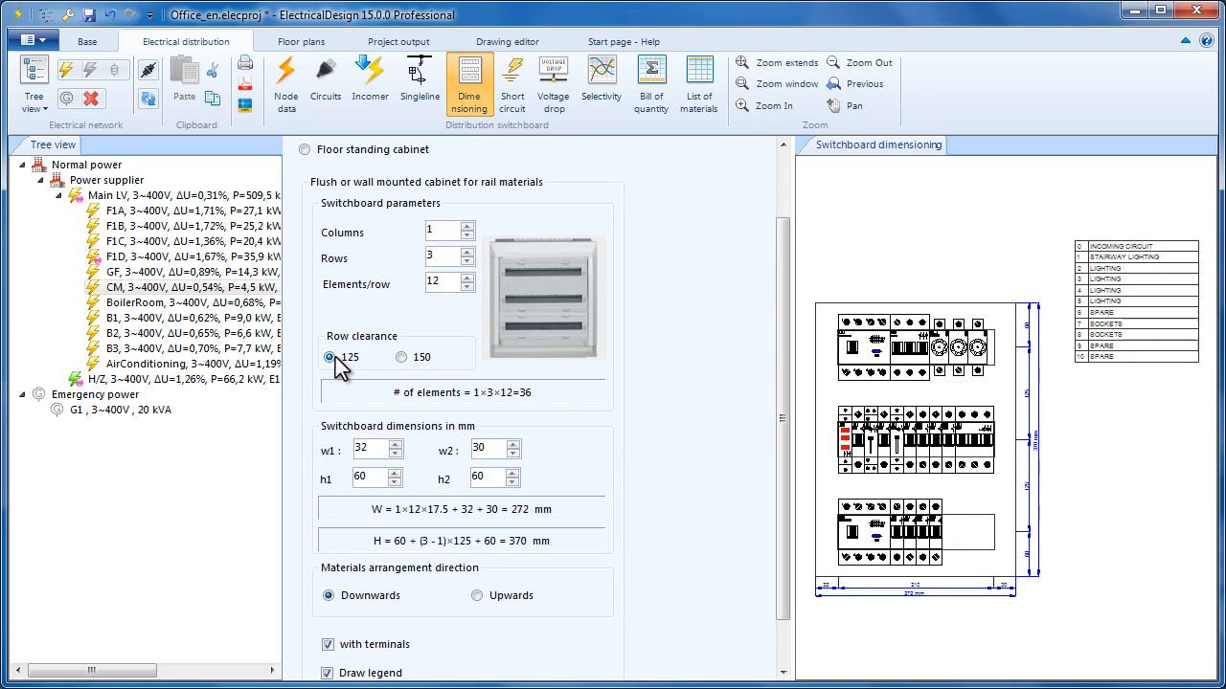
click(371, 92)
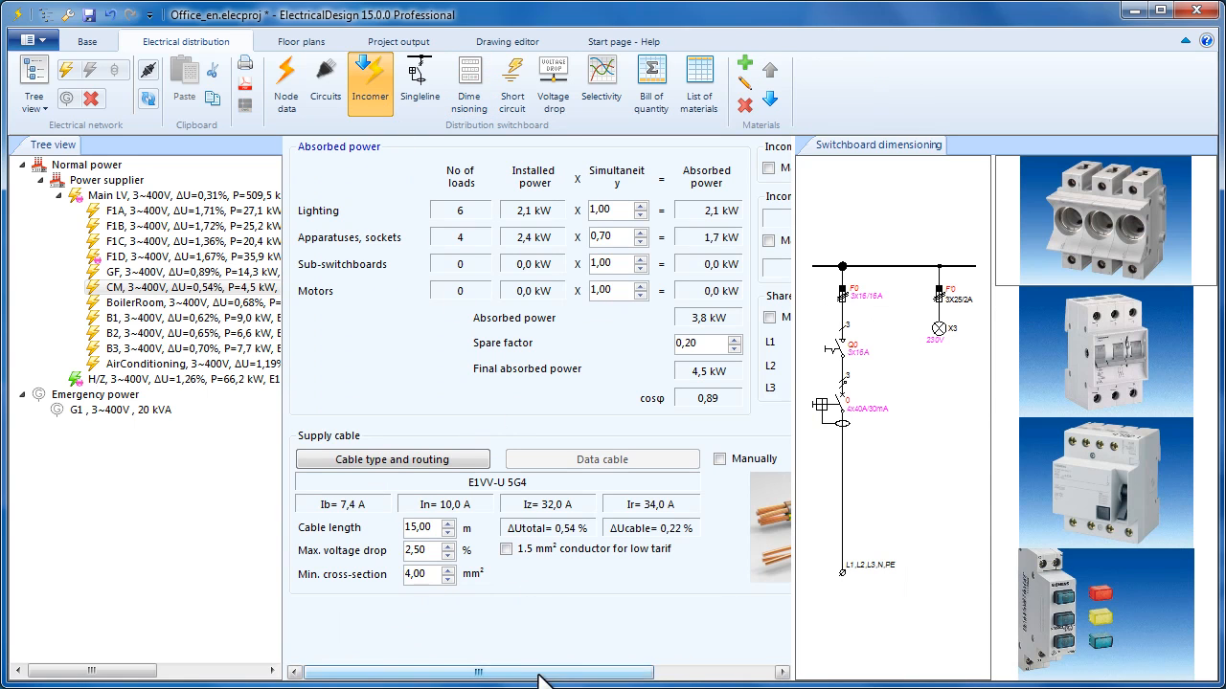
- Pick the IN3-5 incomer with switch and indication lamps, then return to the cabinet drawing
drag(539, 674, 661, 680)
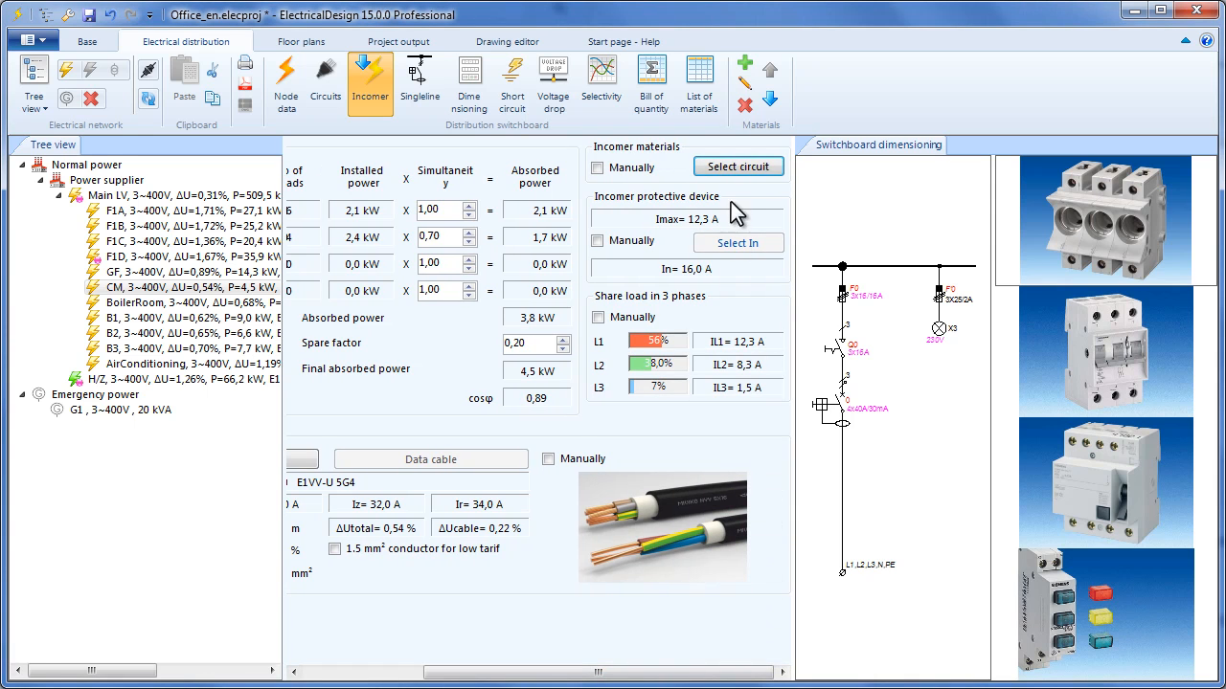
click(756, 170)
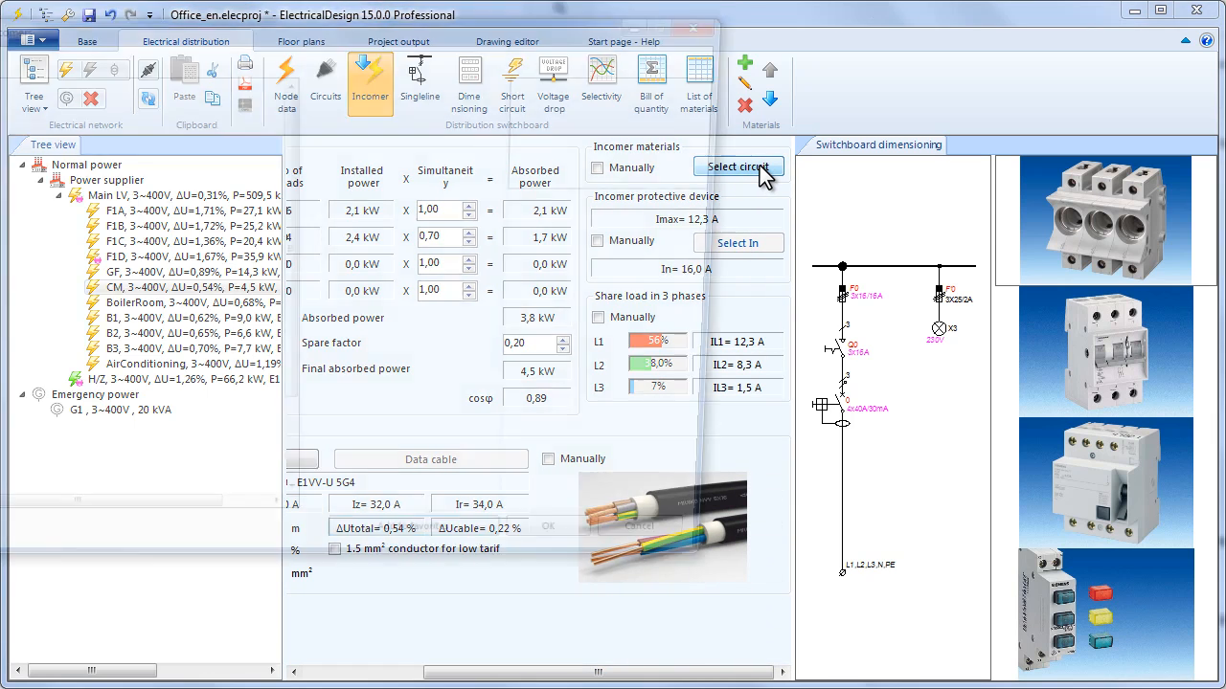
drag(326, 43, 466, 49)
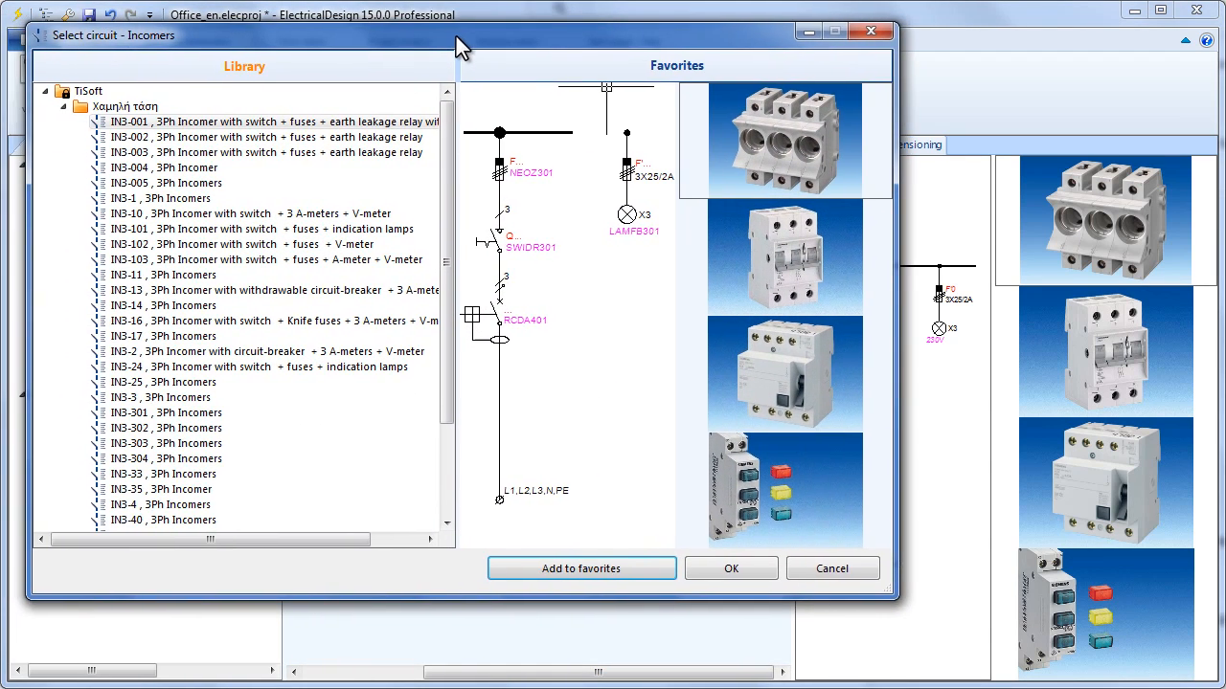
drag(452, 236, 454, 360)
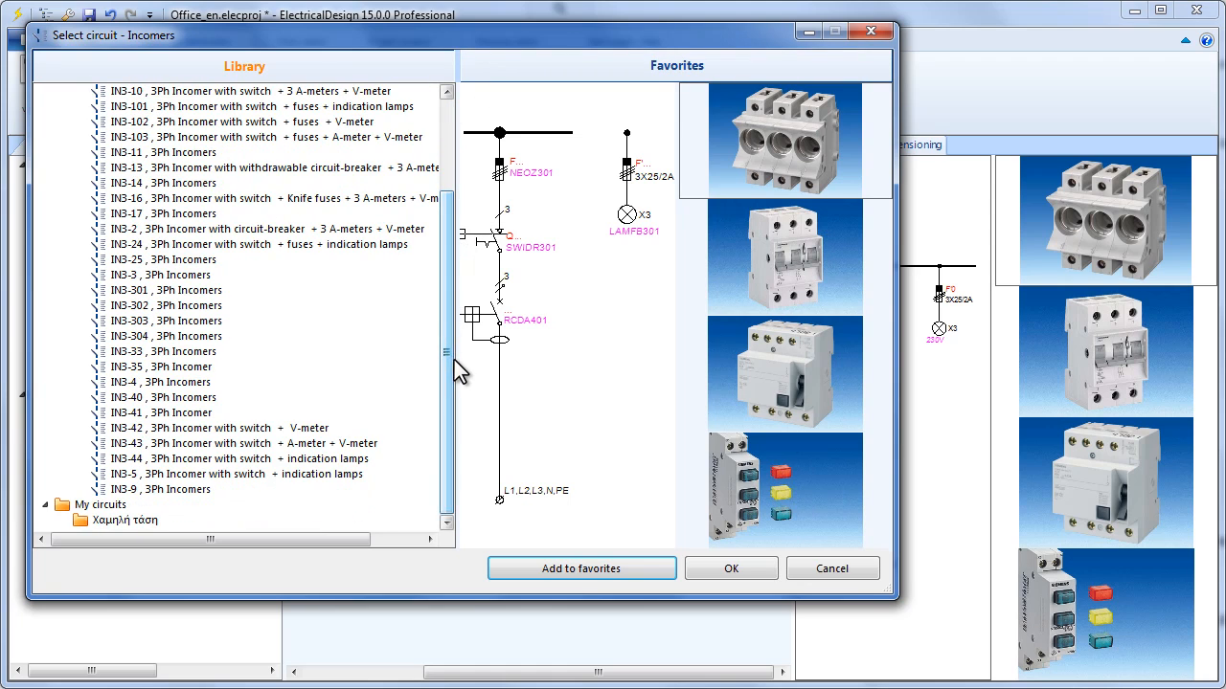
click(325, 474)
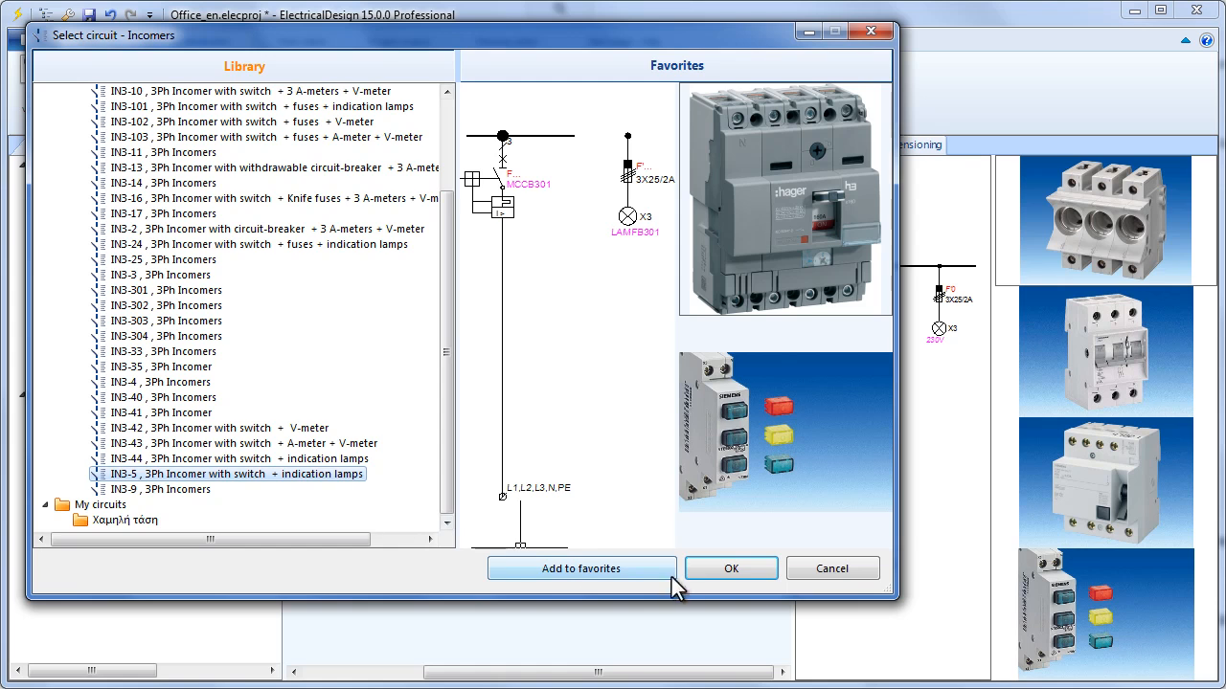
click(728, 569)
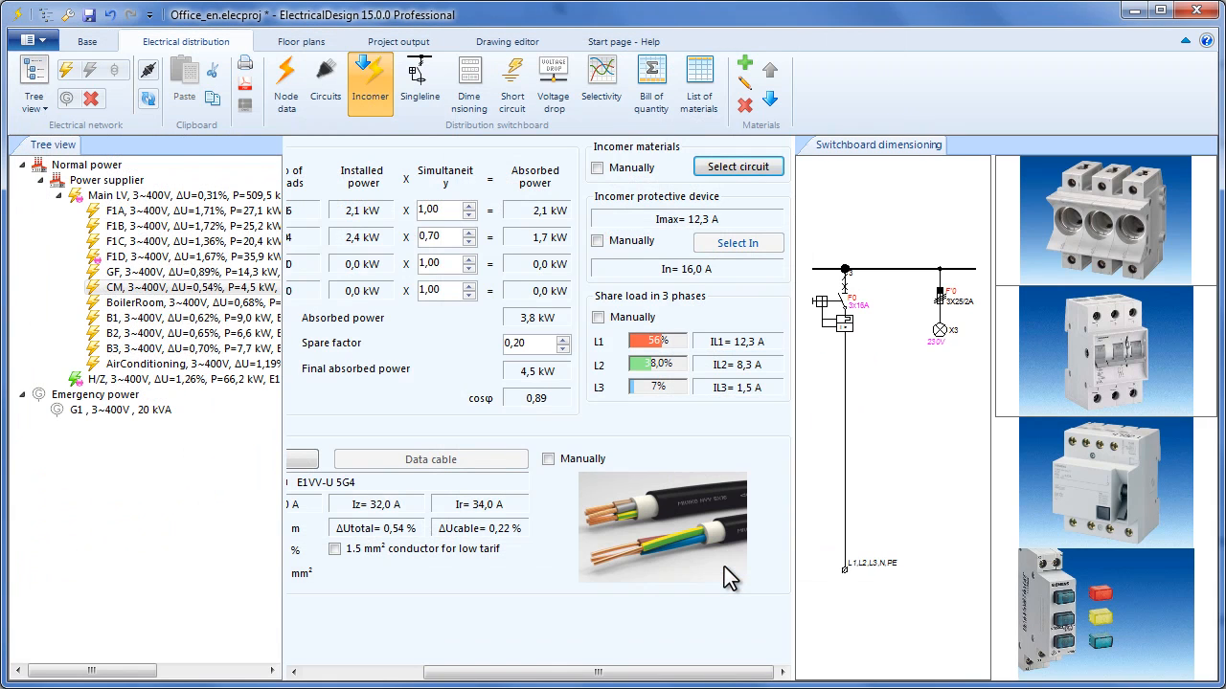
click(476, 106)
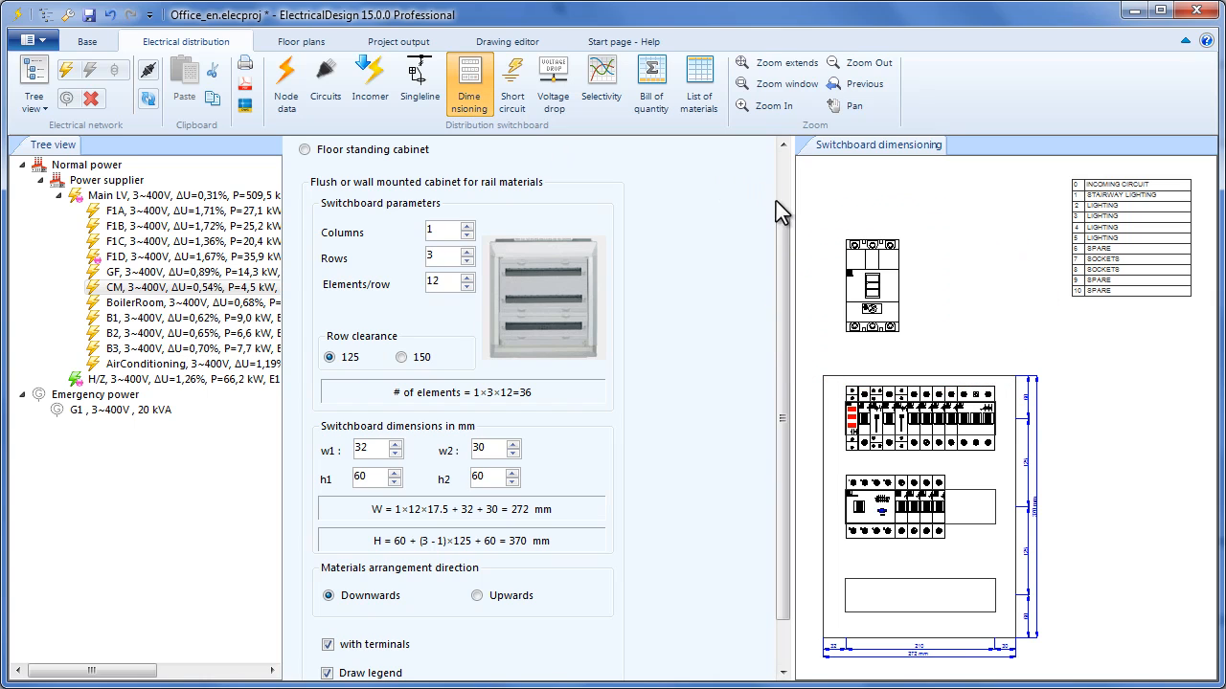
- Make the CM cabinet a wall type with primary space and 2 rows (272 × 558 mm), then select Main LV
drag(785, 247, 791, 170)
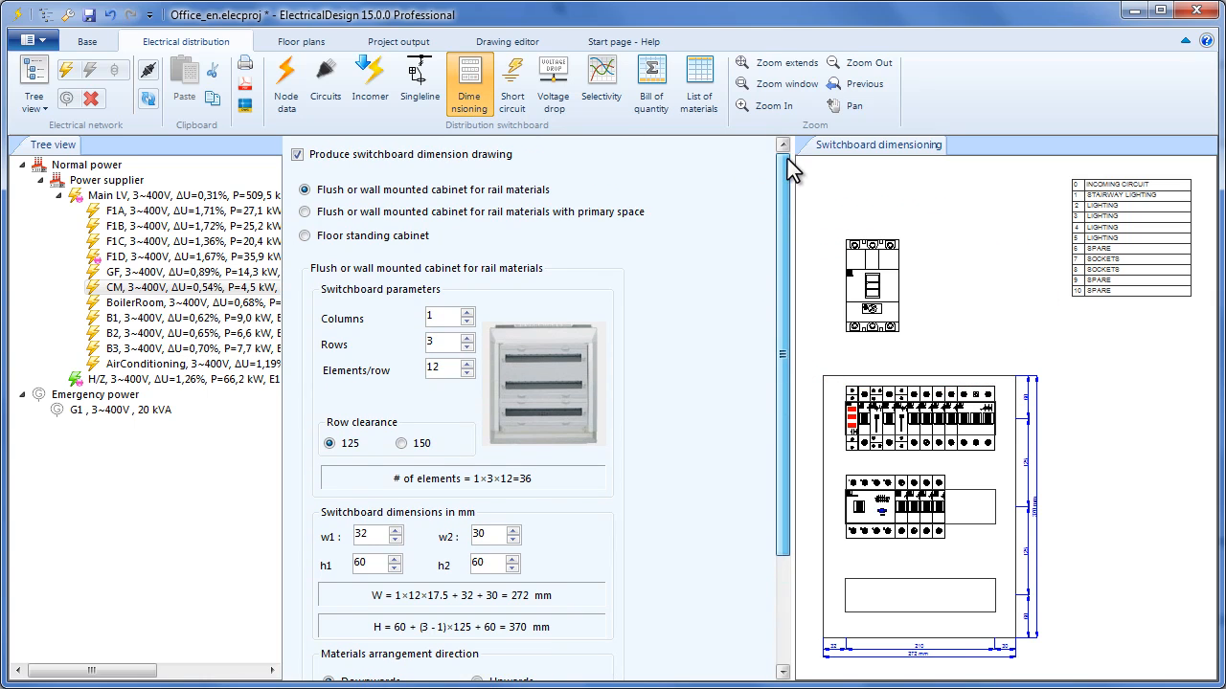
click(605, 212)
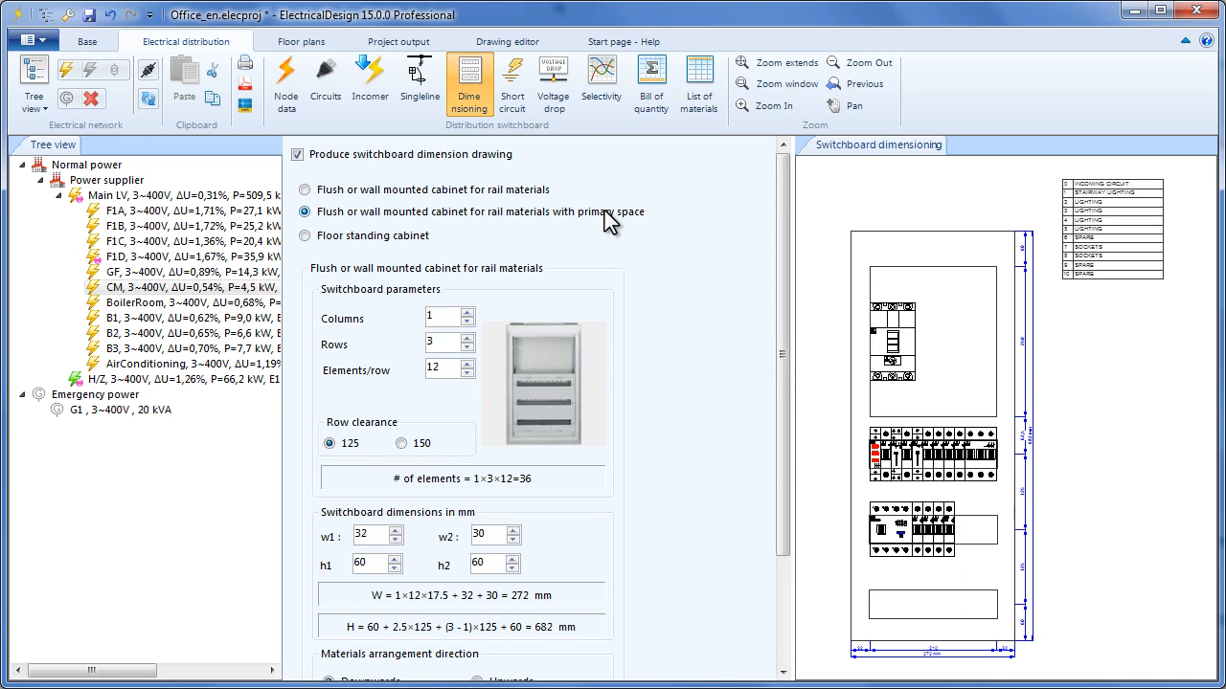
click(466, 349)
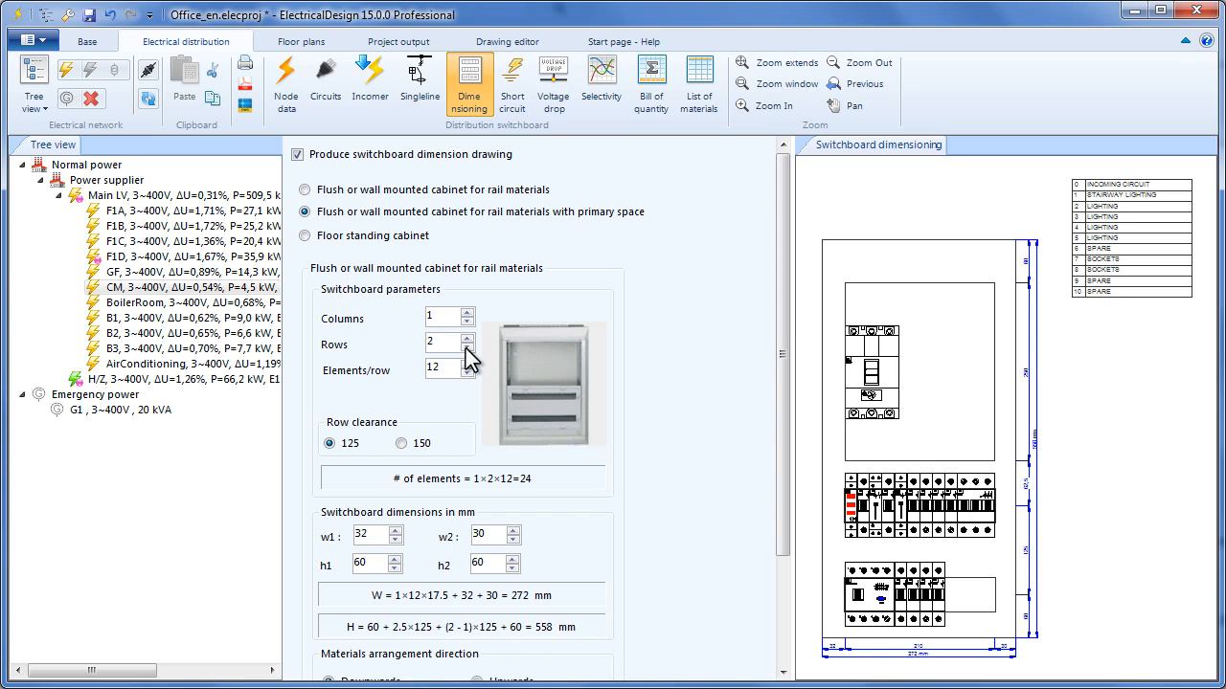
click(224, 192)
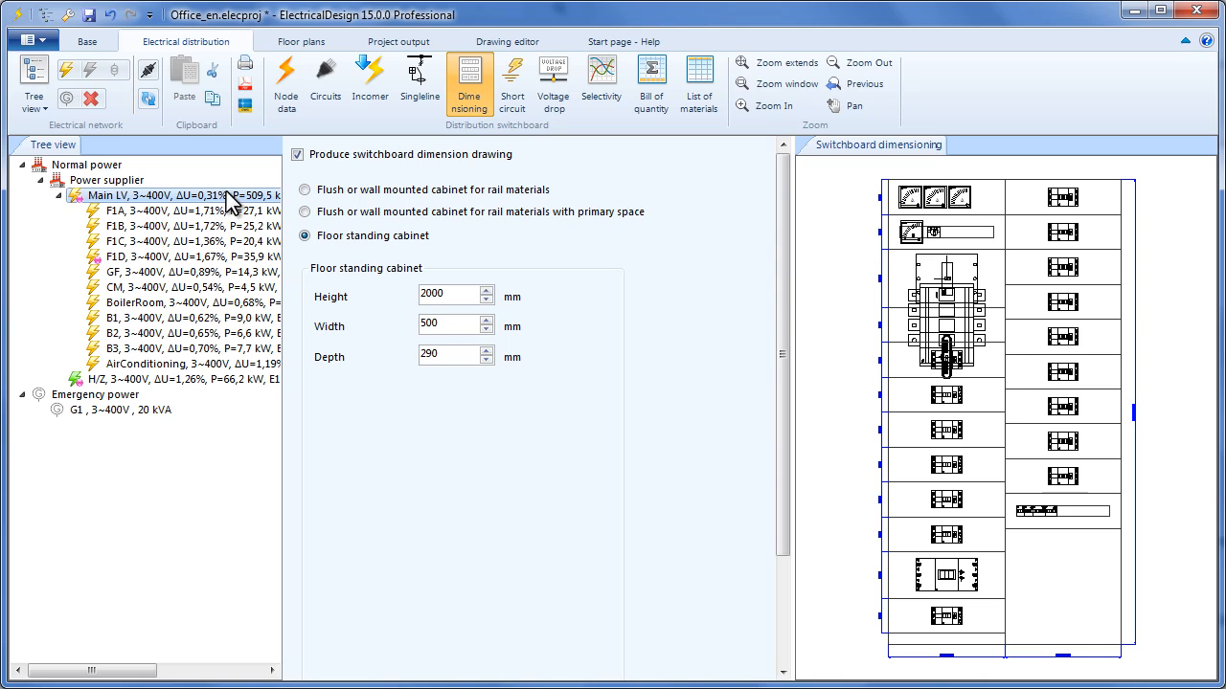
click(373, 97)
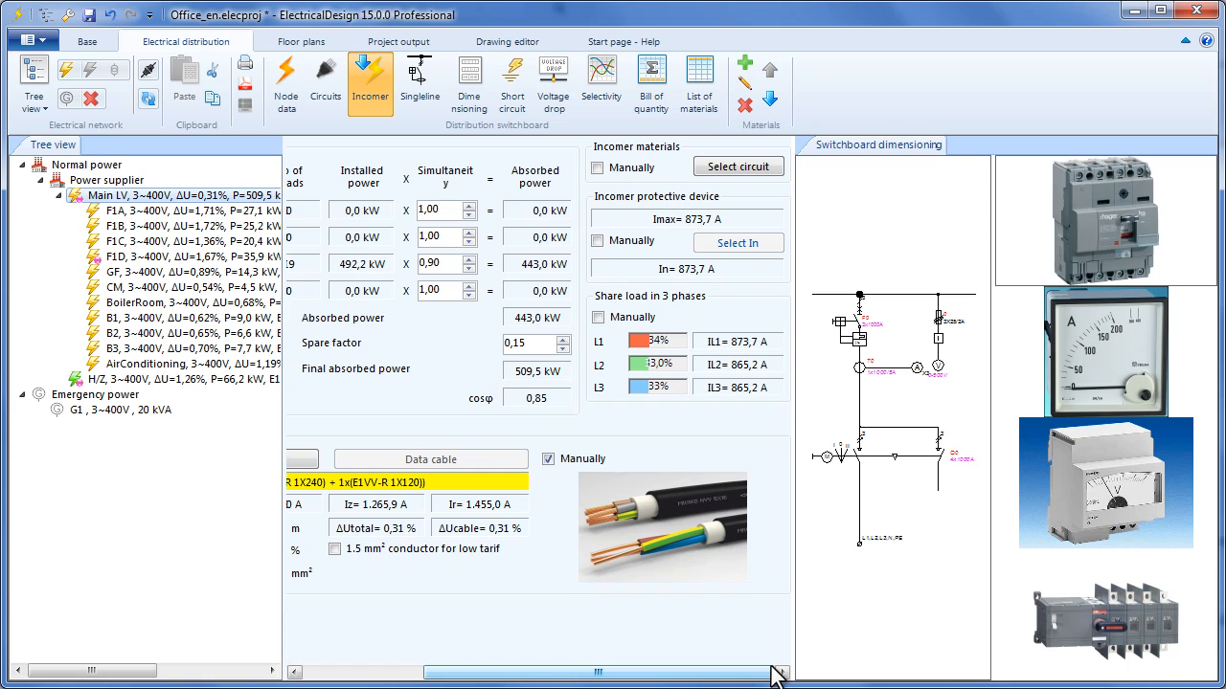
click(473, 93)
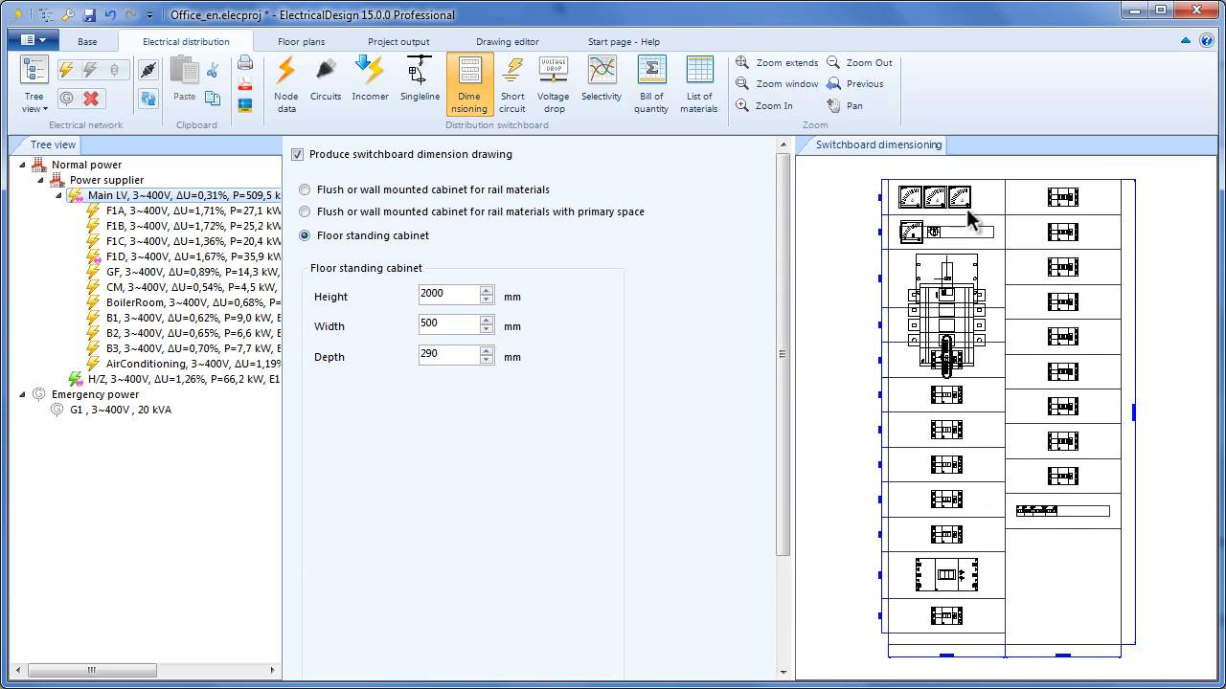
- Zoom and pan over the Main LV cabinet to its bottom and 500 mm widths, then move Print settings aside
middle_drag(964, 201, 956, 263)
scroll(963, 287, up, 3)
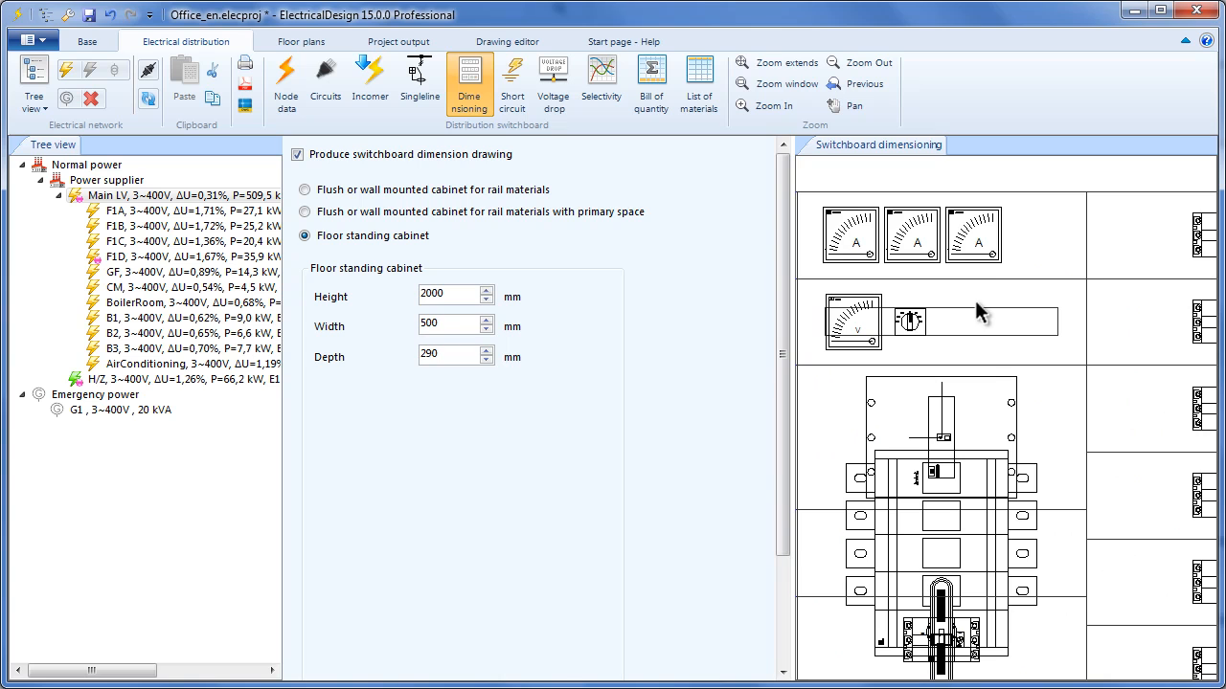
scroll(986, 349, down, 4)
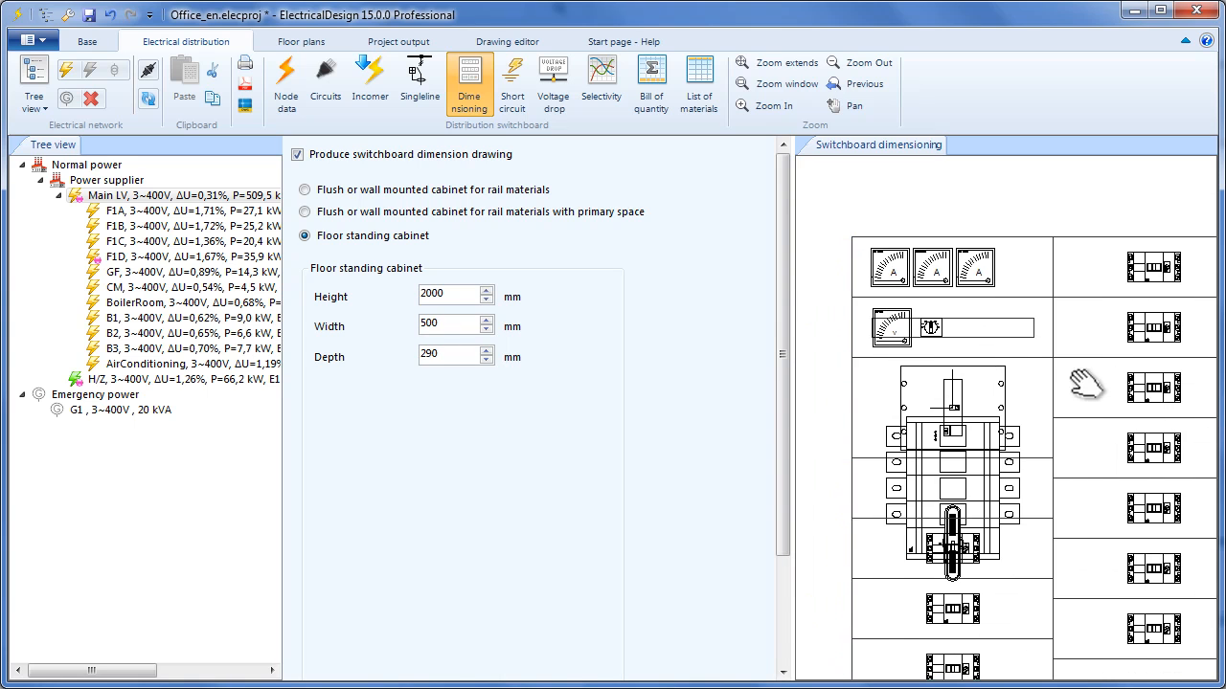
scroll(1071, 400, up, 1)
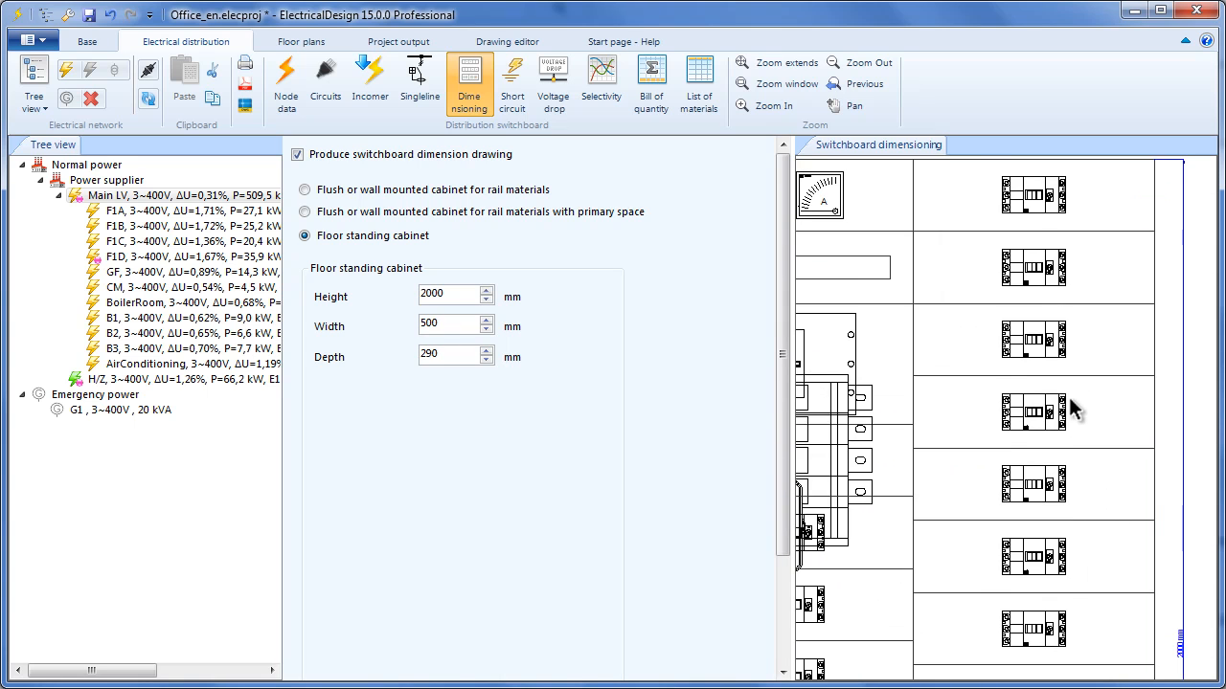
scroll(1072, 409, up, 2)
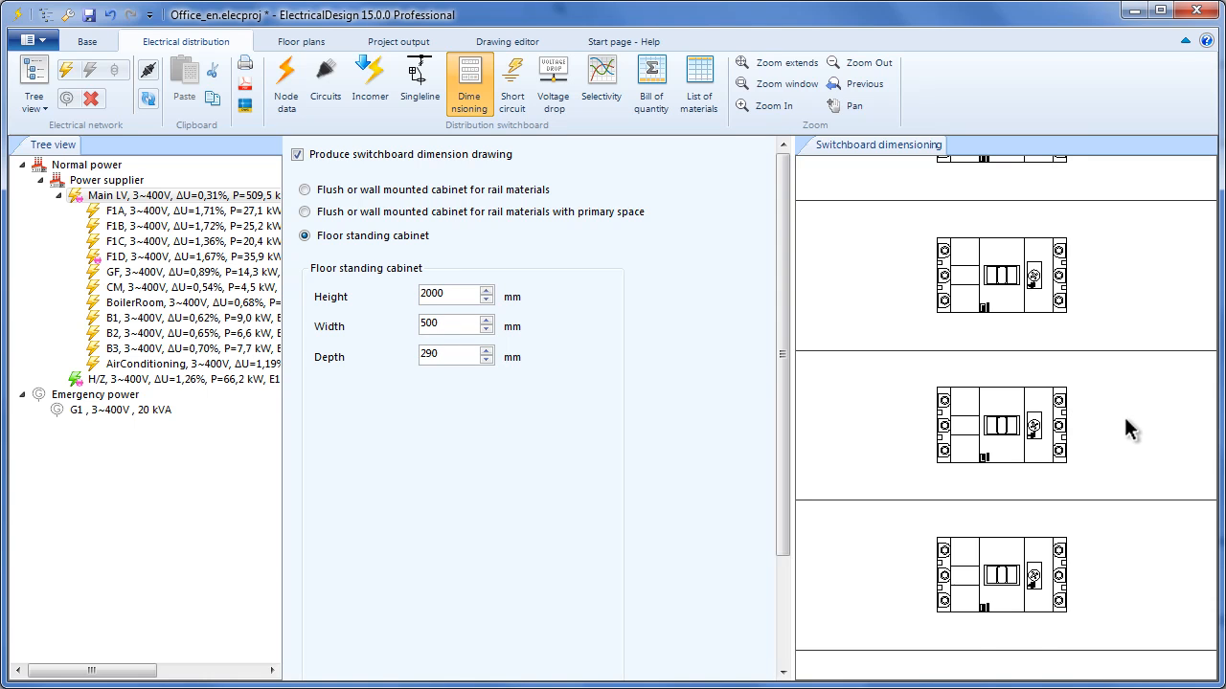
scroll(1124, 418, down, 5)
middle_drag(1019, 609, 1034, 304)
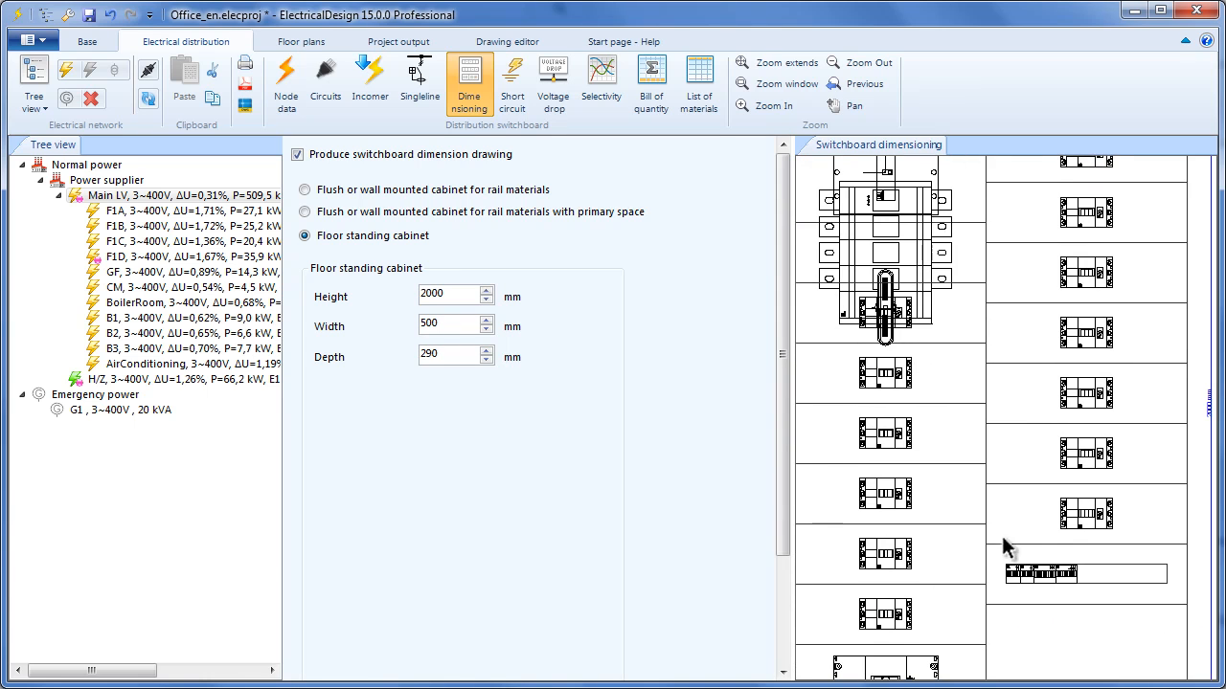
middle_drag(1004, 527, 1017, 370)
mouse_move(1007, 466)
middle_down()
mouse_move(1020, 280)
mouse_move(1028, 300)
mouse_move(1101, 322)
mouse_move(1087, 367)
middle_up()
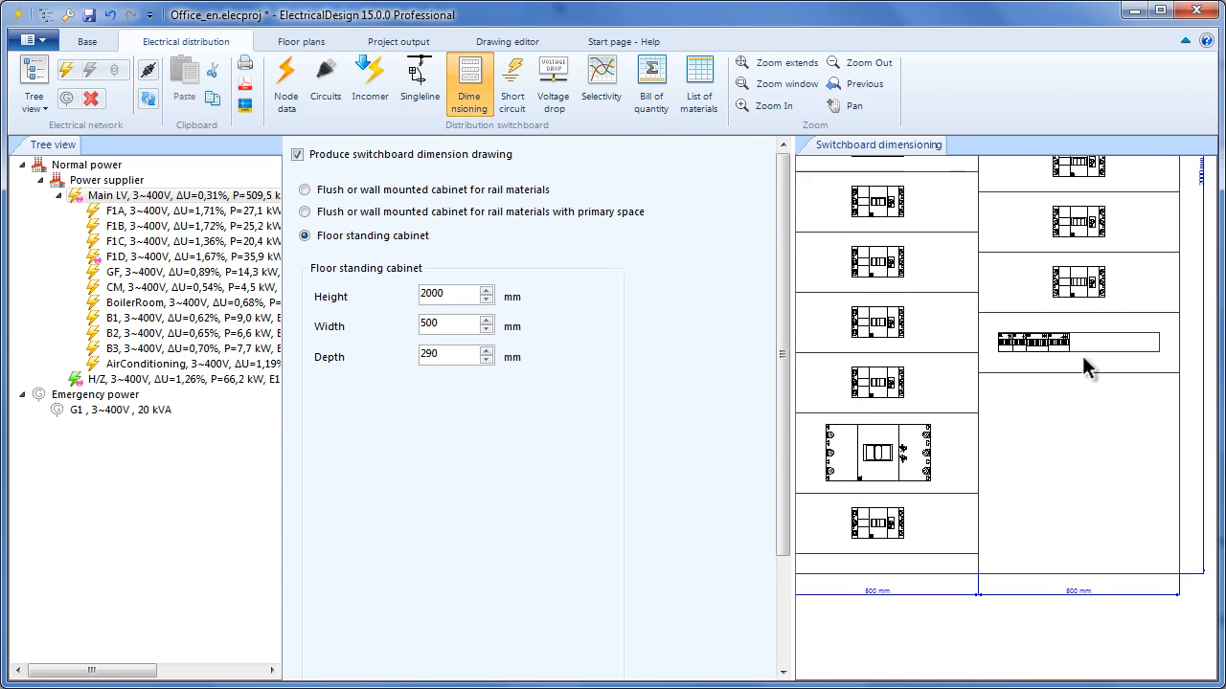
scroll(1113, 340, up, 3)
scroll(1101, 337, down, 5)
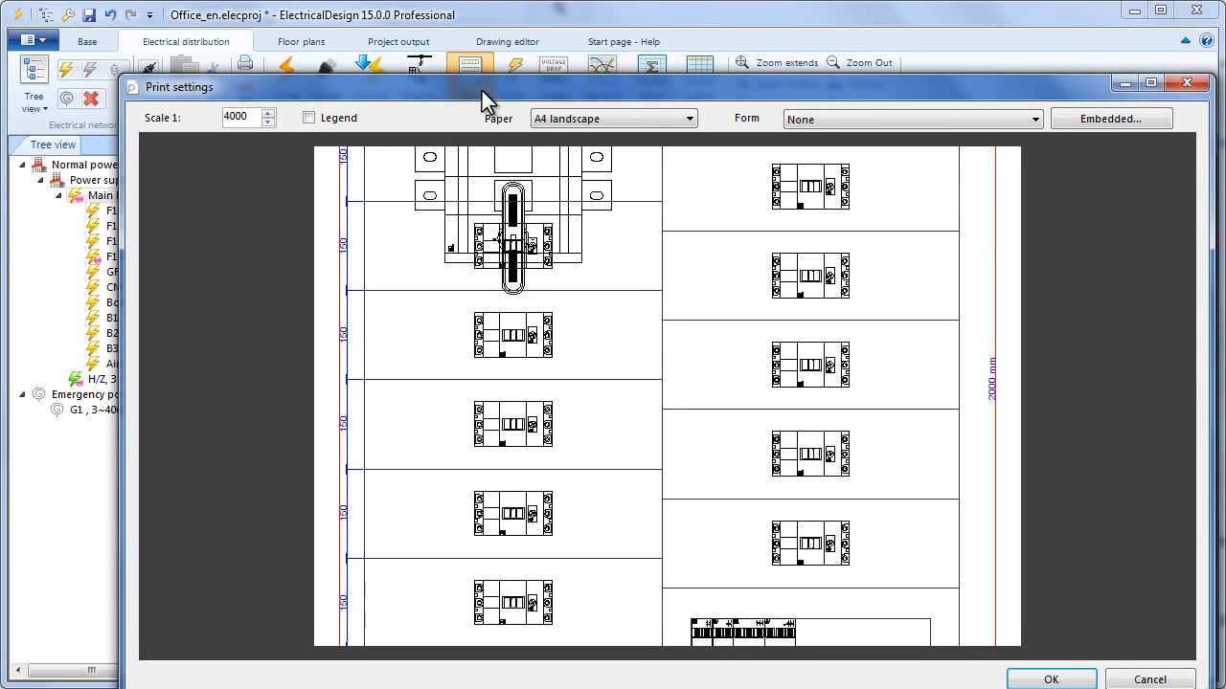
drag(482, 91, 432, 30)
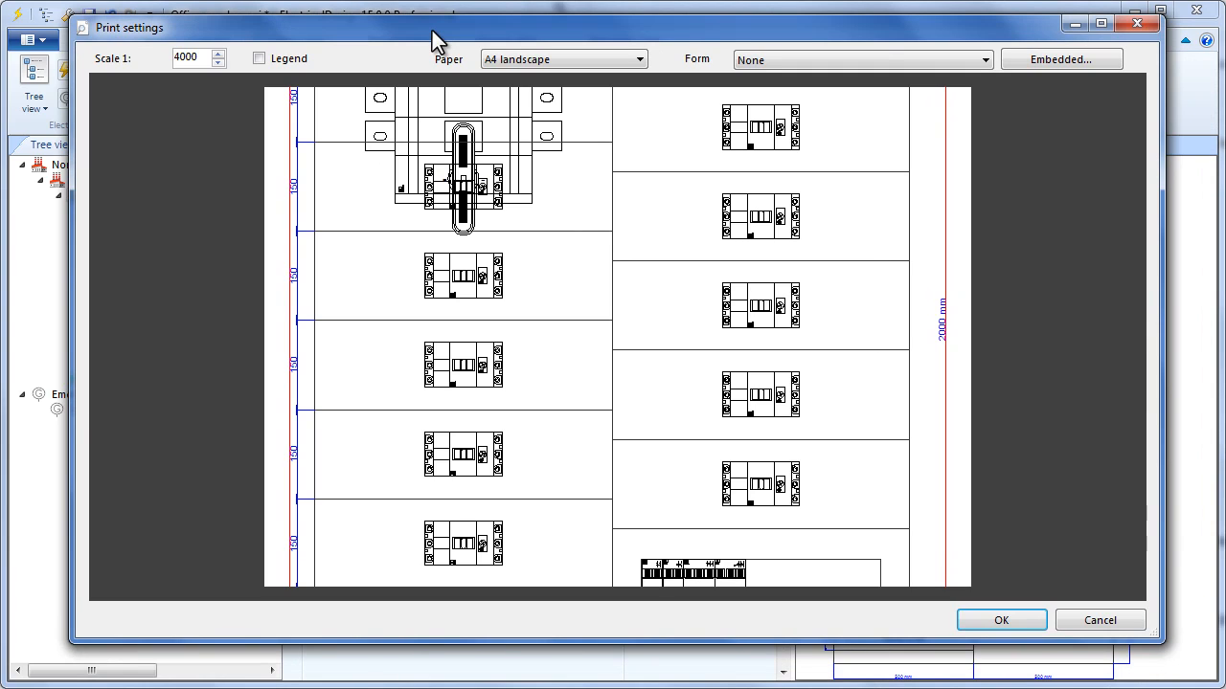
- Print the cabinet drawing on the A4_landscape_bottom_legend.dwg form
click(782, 60)
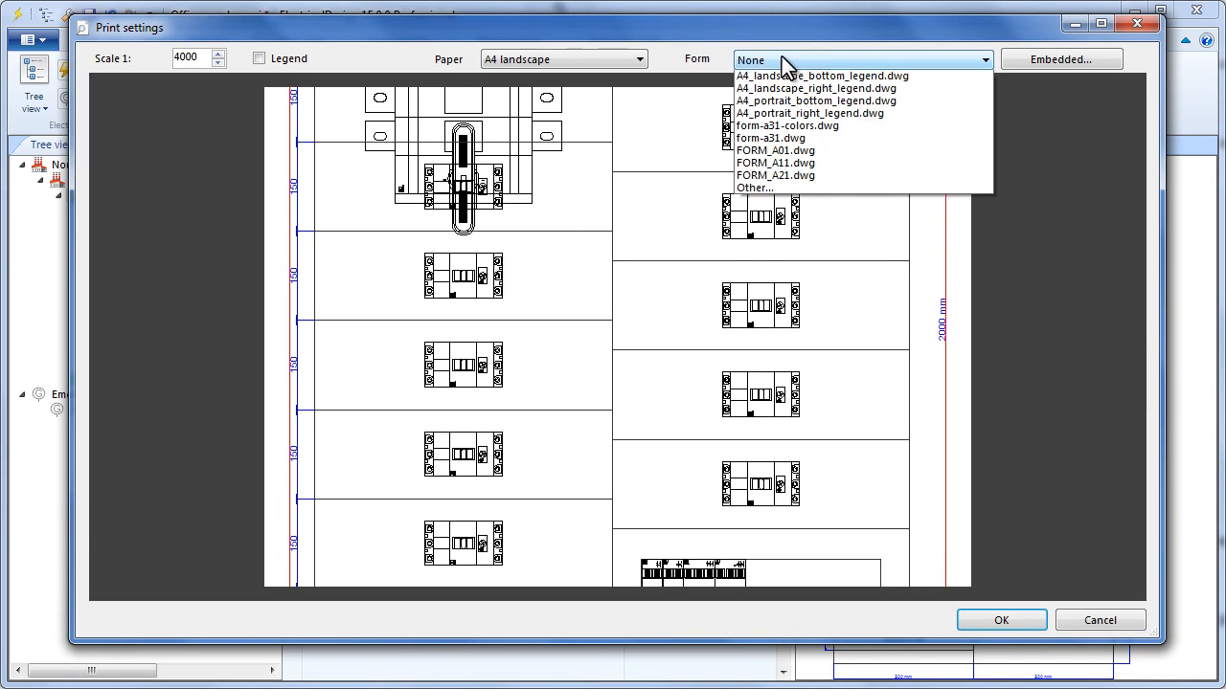
click(804, 140)
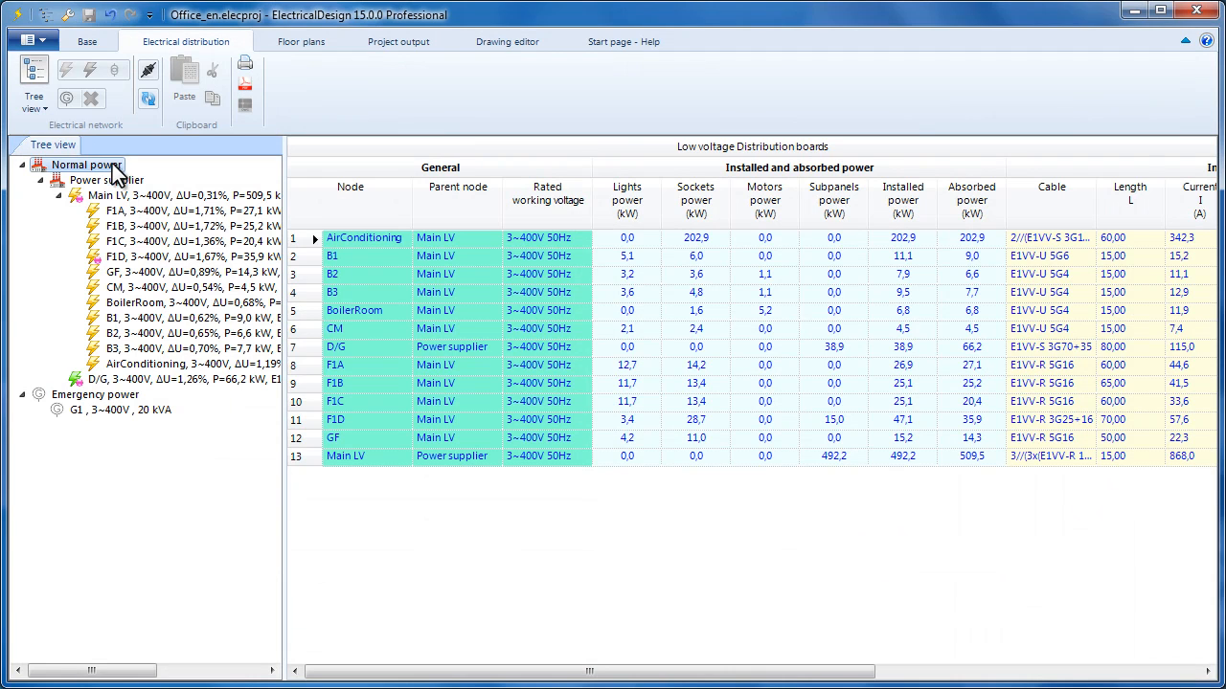
- Scroll the distribution boards table and select the AirConditioning board
mouse_move(560, 678)
mouse_down()
mouse_move(613, 680)
mouse_move(538, 678)
mouse_up()
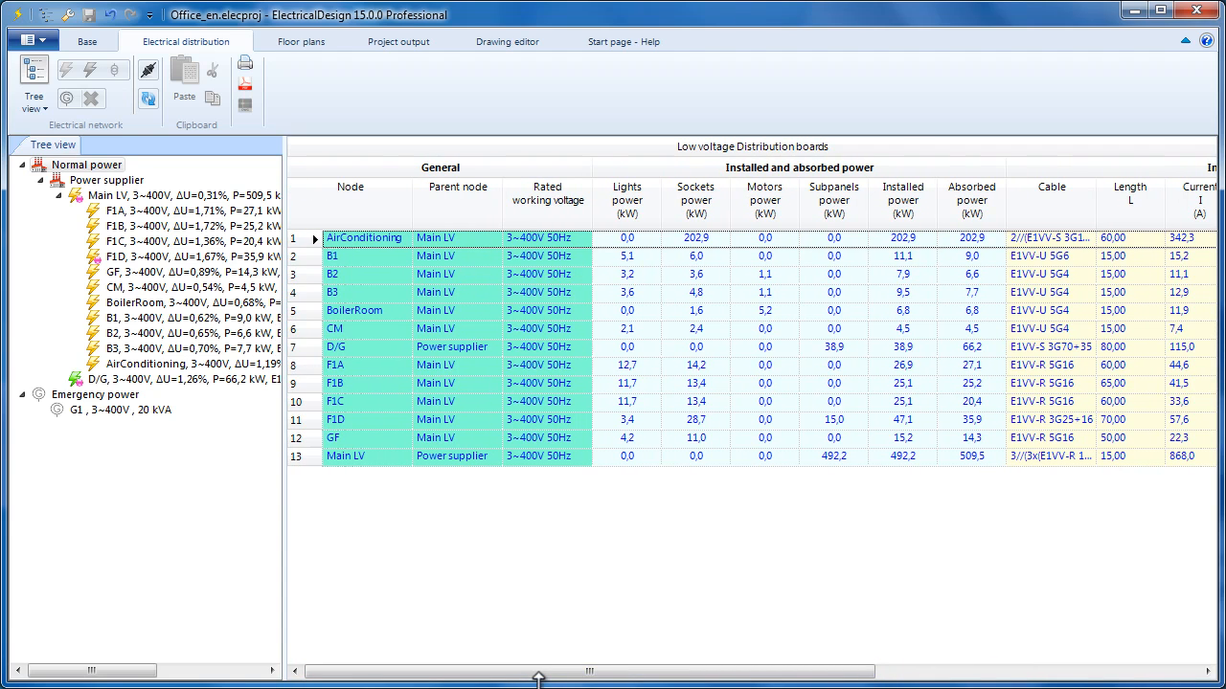
click(218, 368)
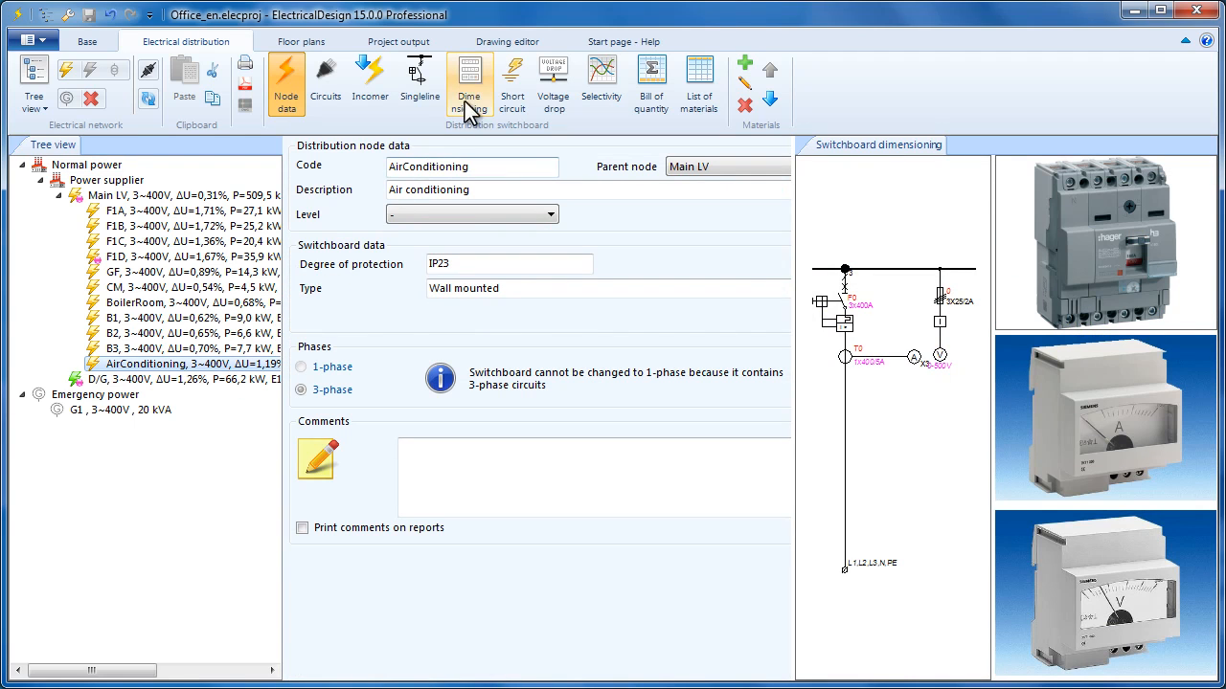
- Step through the AirConditioning, D/G, B1, F1D, F1C and F1A cabinet dimension drawings
click(469, 102)
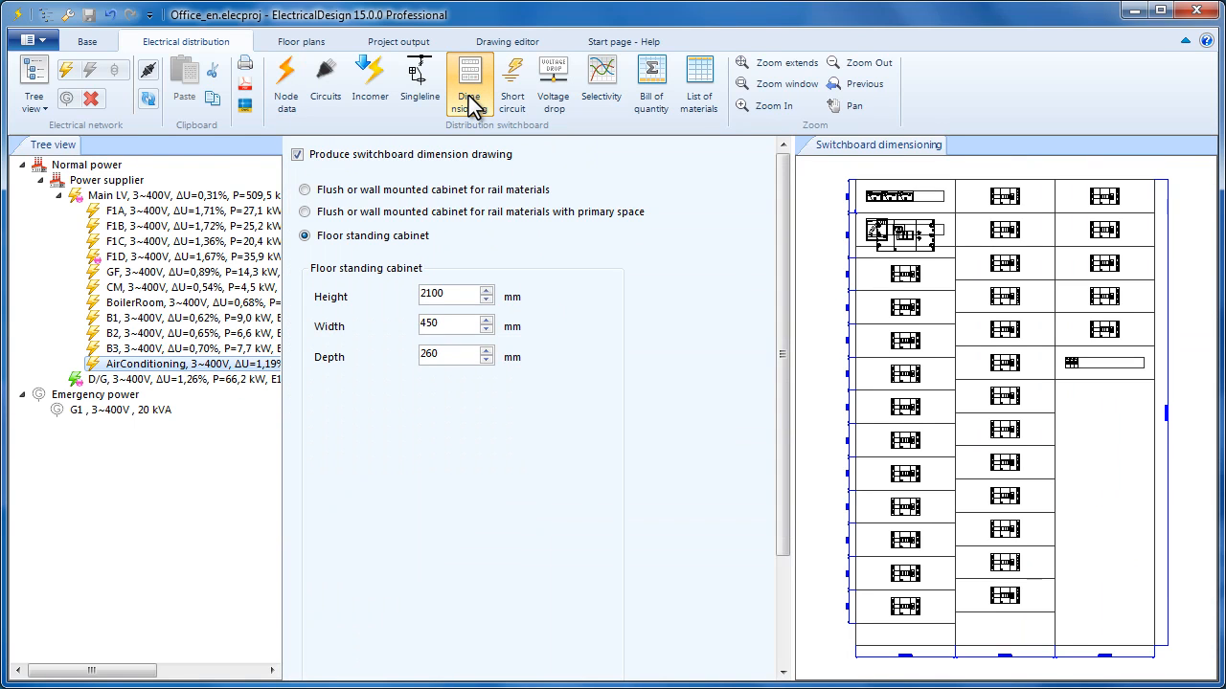
click(222, 380)
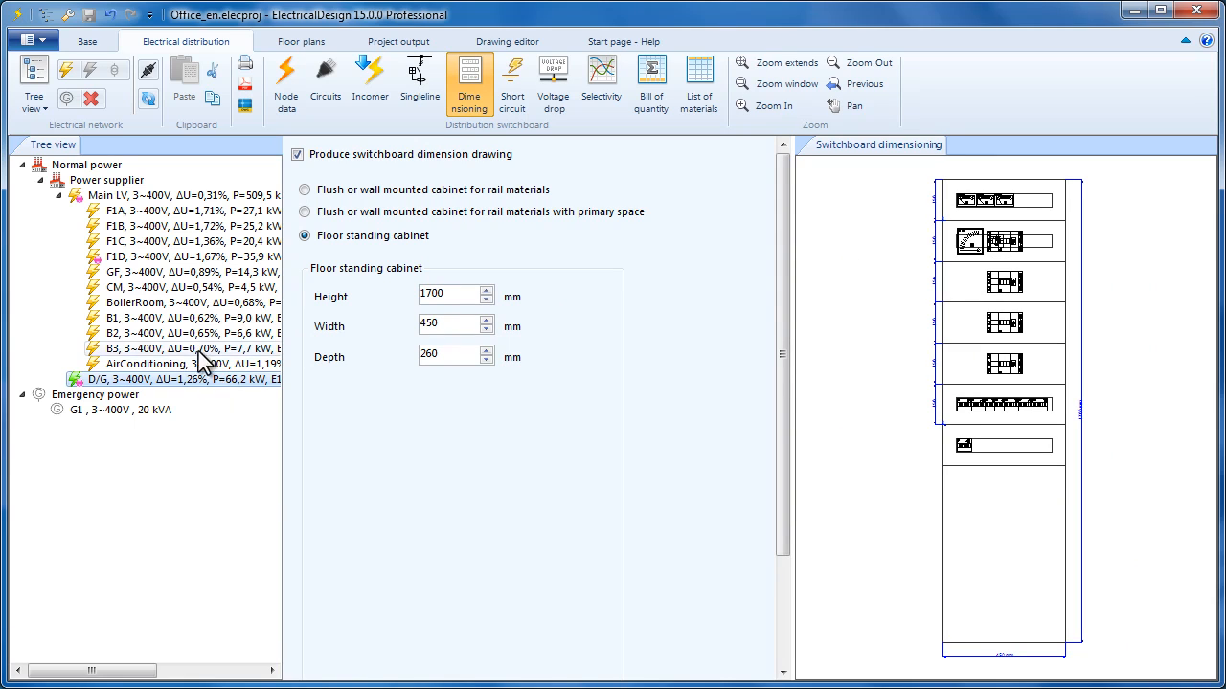
click(186, 319)
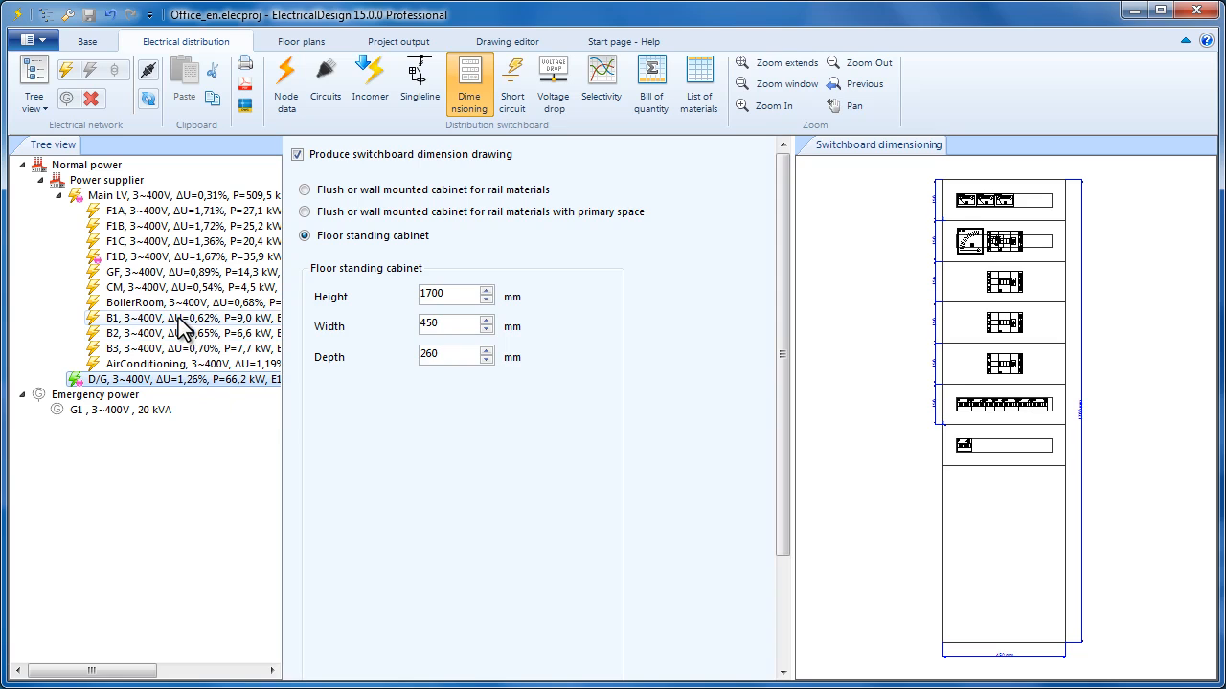
click(160, 257)
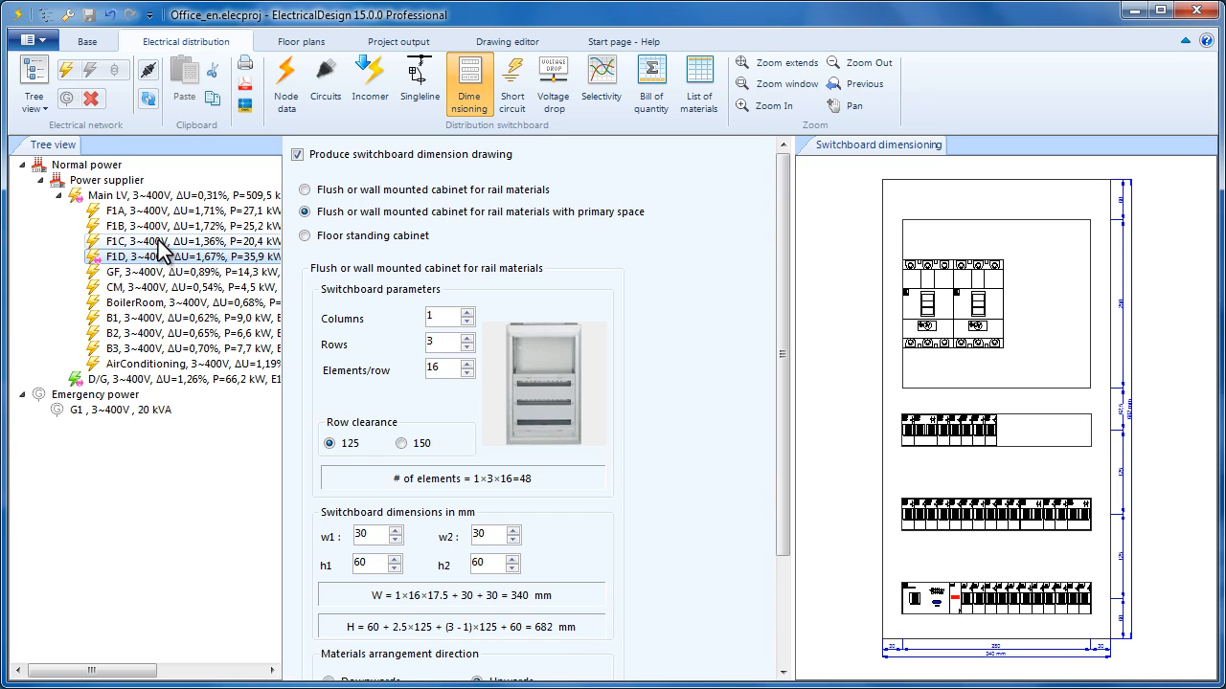
click(159, 241)
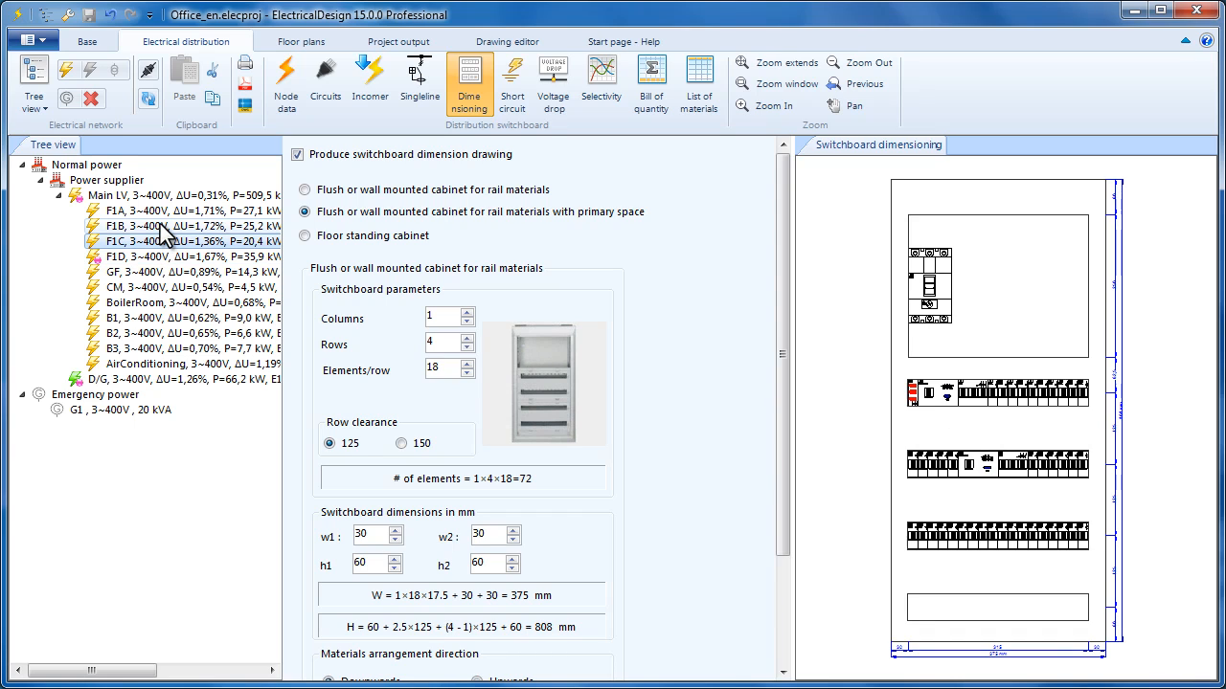
click(167, 211)
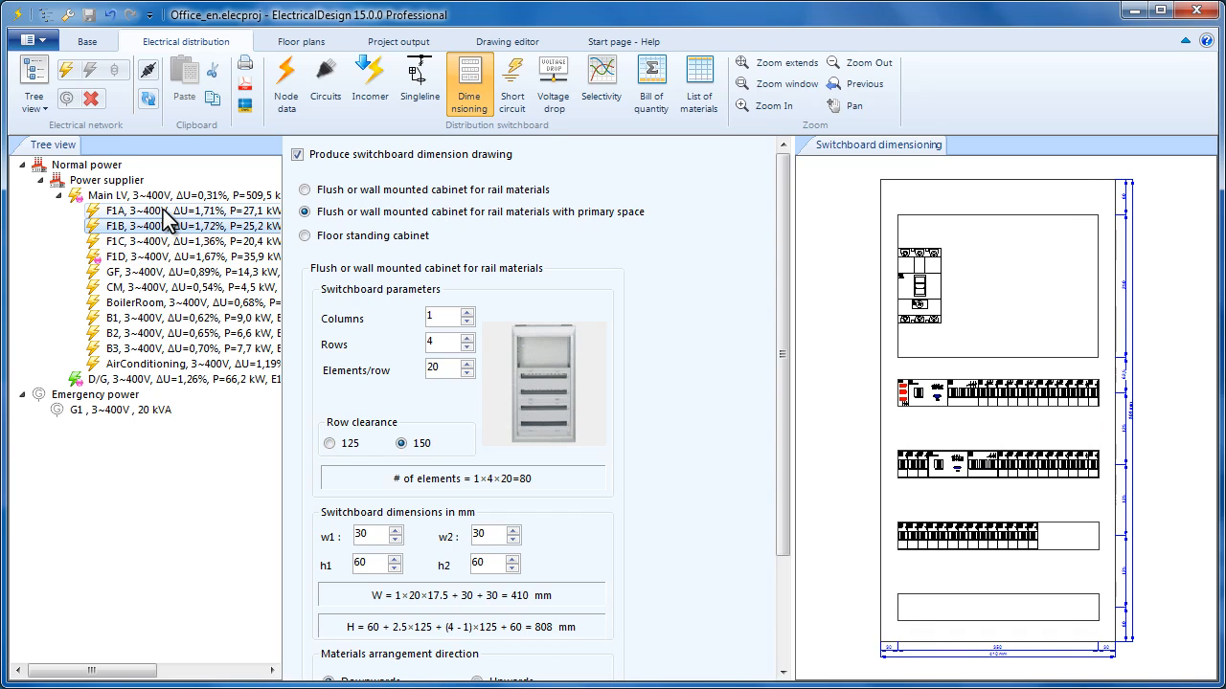